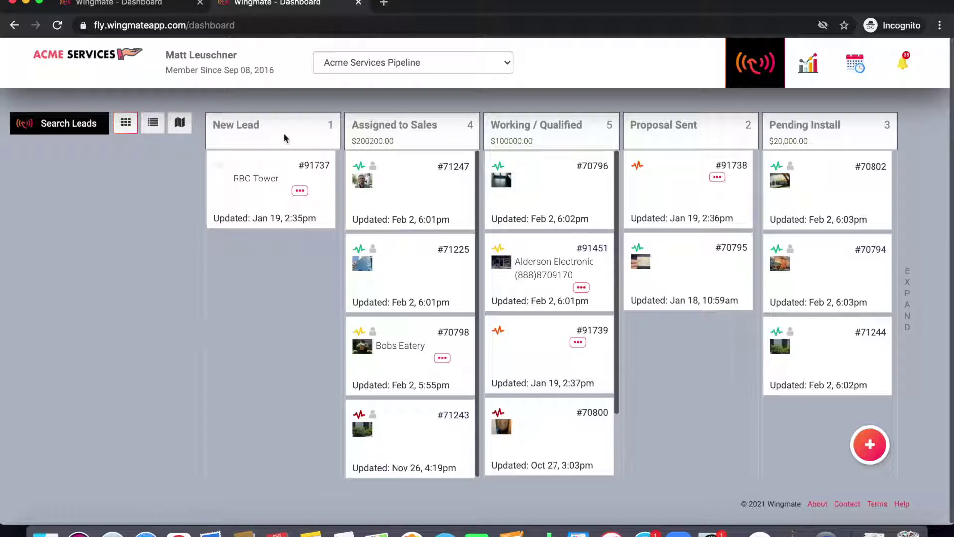
Step: Highlight the New Lead and Assigned to Sales column titles, then clear the selection
drag(284, 135, 219, 128)
click(269, 137)
drag(441, 128, 355, 125)
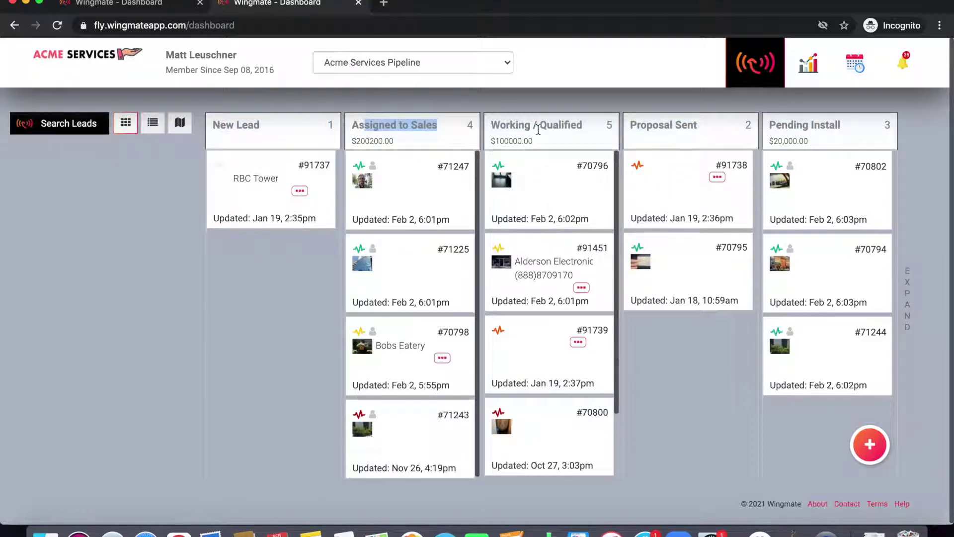
click(538, 130)
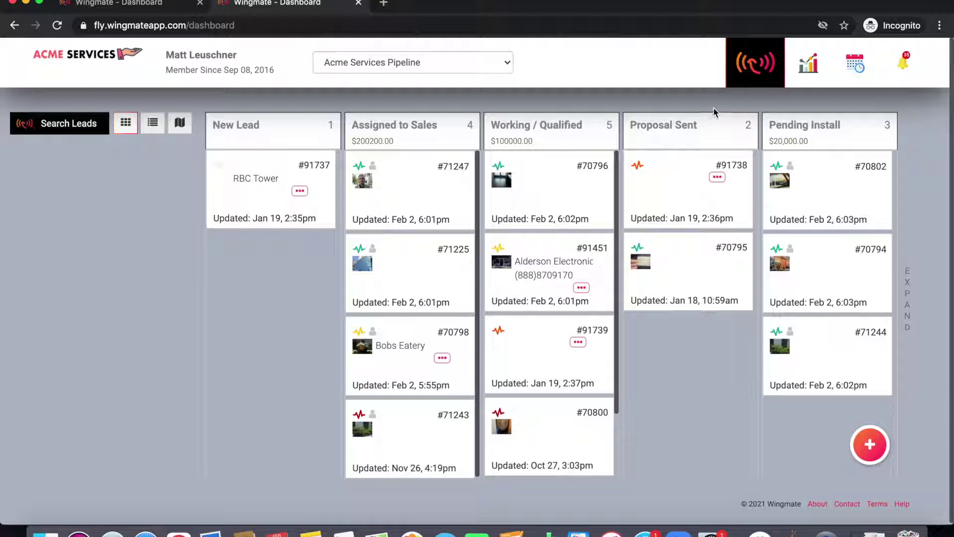
Step: Open and close the broadcast-icon account menu twice
click(755, 76)
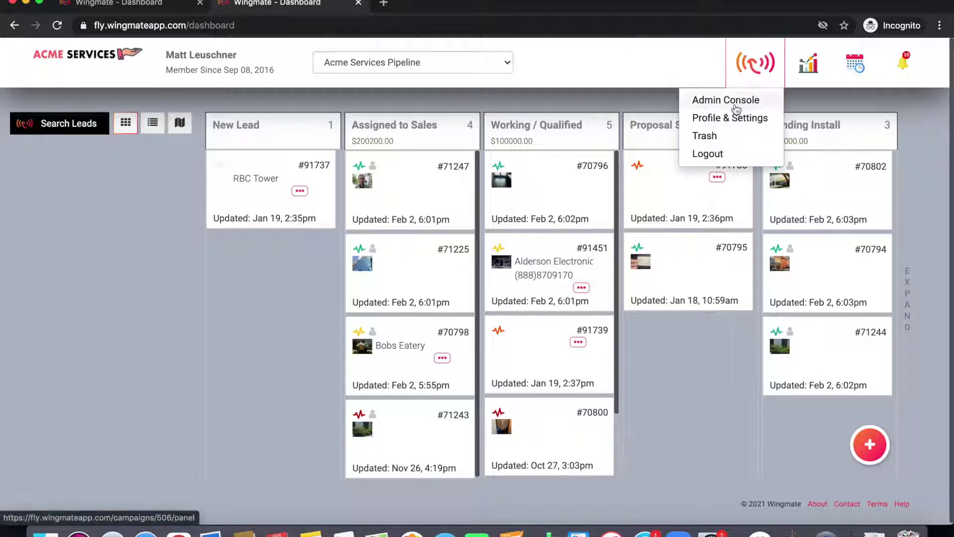
click(754, 83)
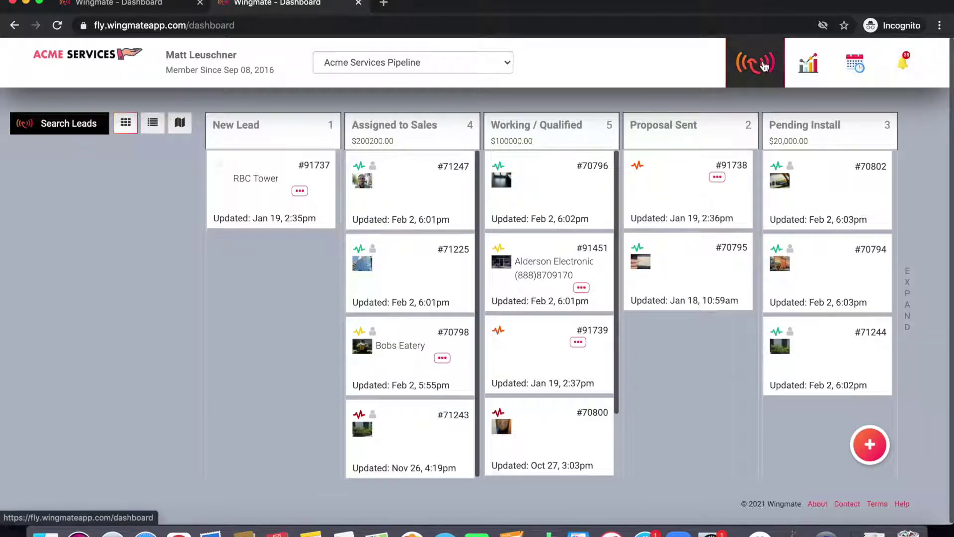
click(754, 75)
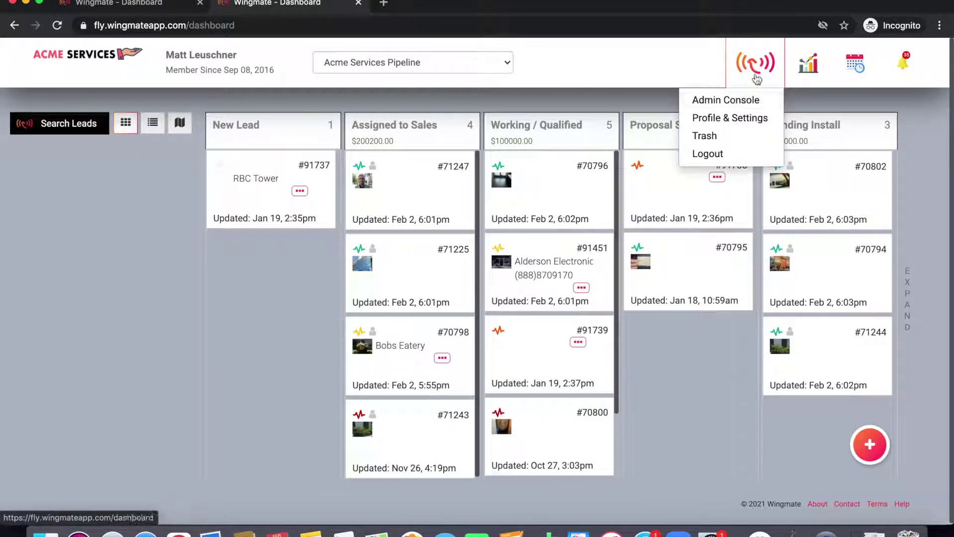
click(755, 76)
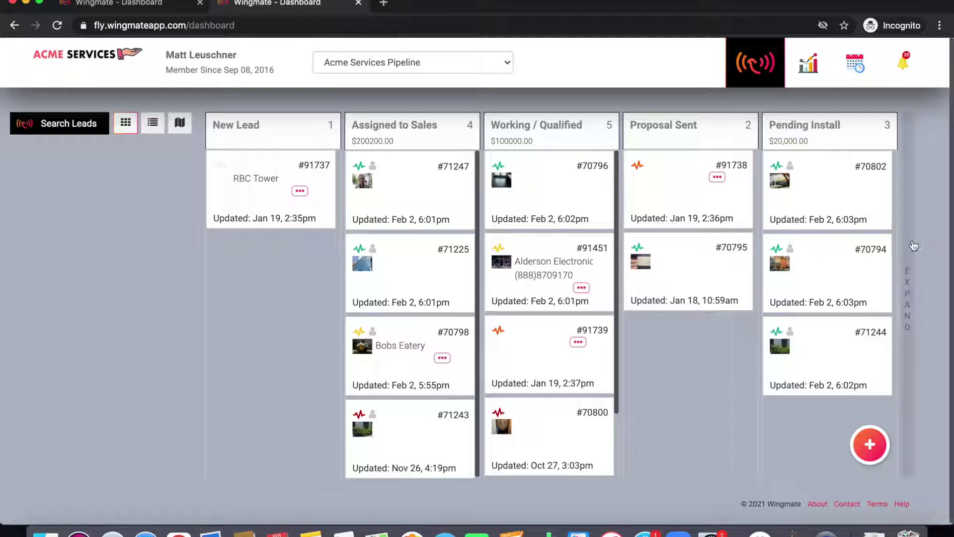
Step: Expand the board to reveal the Closed Won and Closed Lost columns, scrolling across and back
click(914, 246)
scroll(914, 246, right, 10)
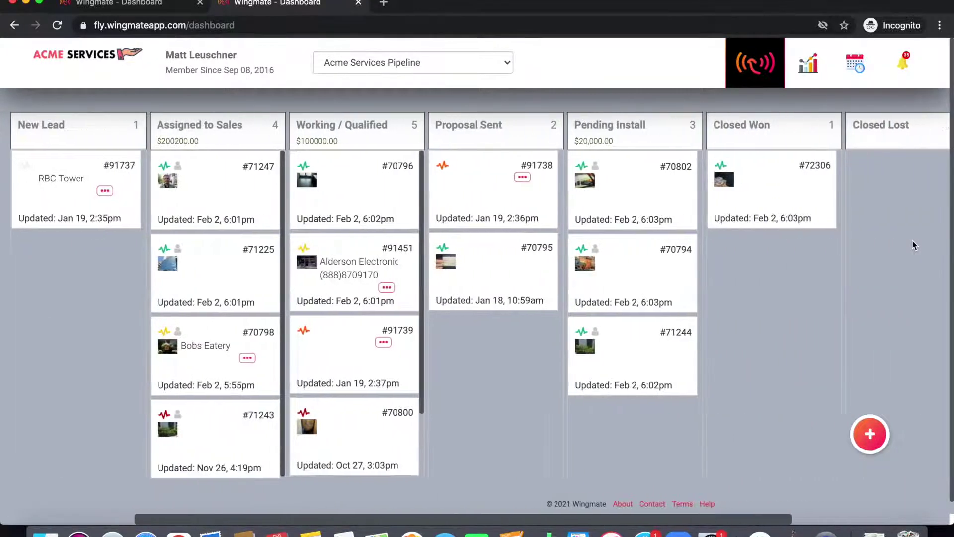
scroll(852, 245, left, 10)
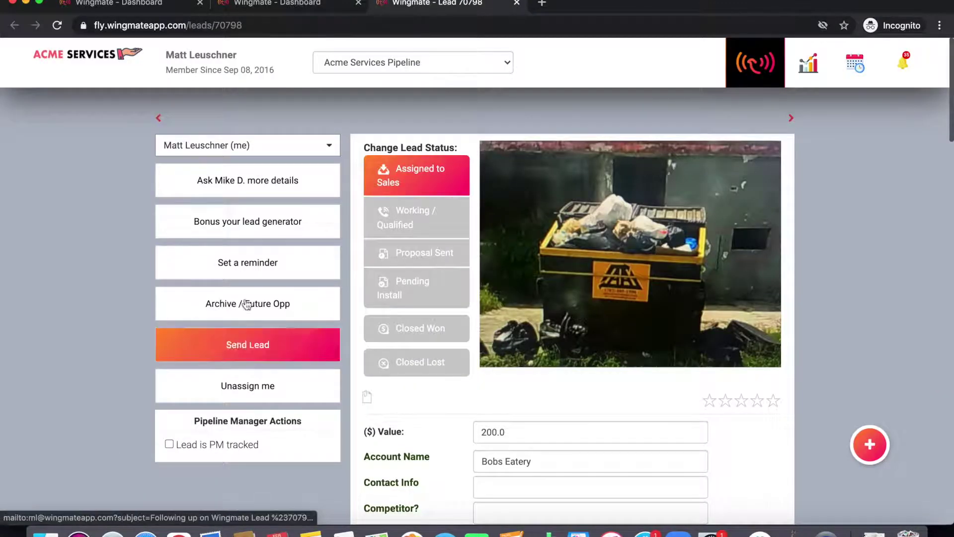
Step: Keep the Bobs Eatery lead assigned to the '(me)' user in the assignee list
click(249, 152)
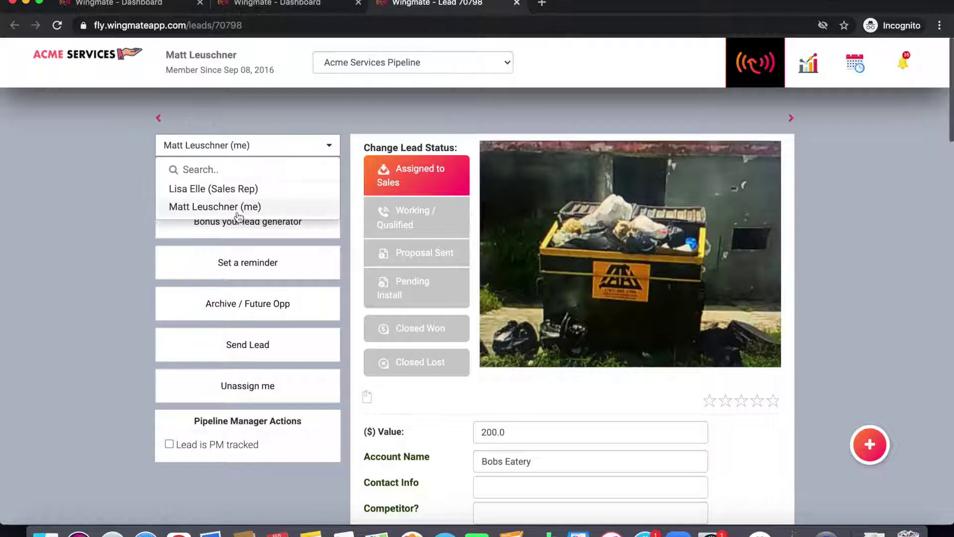
click(286, 150)
click(285, 152)
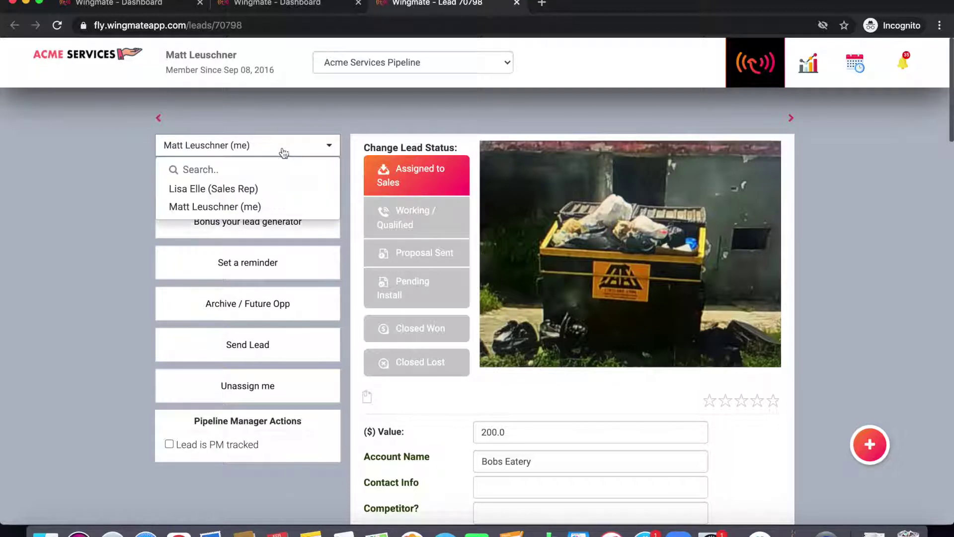
click(251, 207)
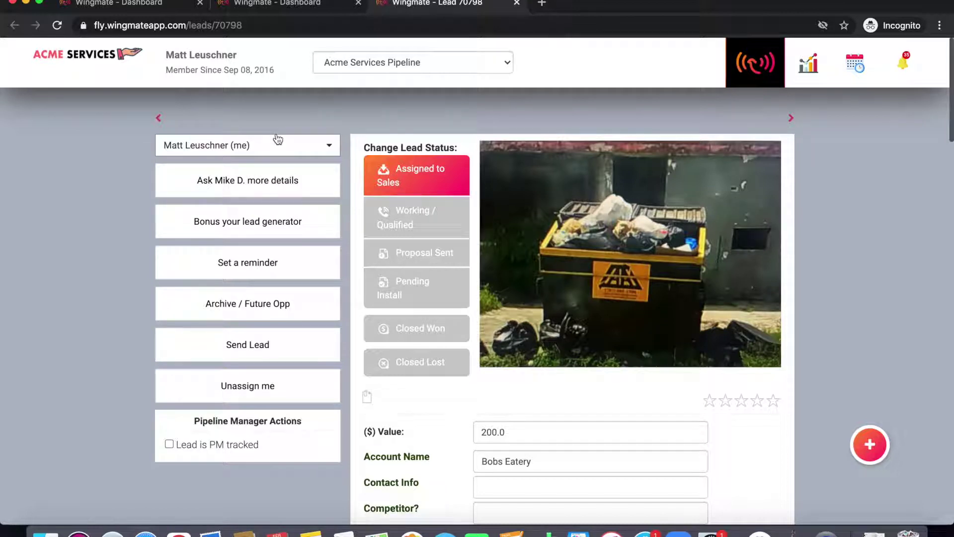
click(290, 183)
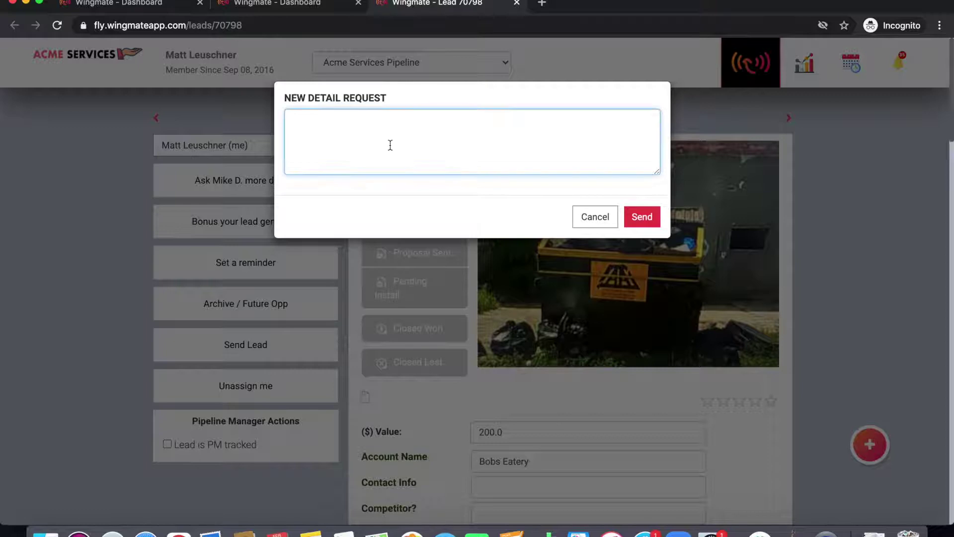
text(Where)
key(BackSpace)
key(BackSpace)
key(BackSpace)
click(590, 217)
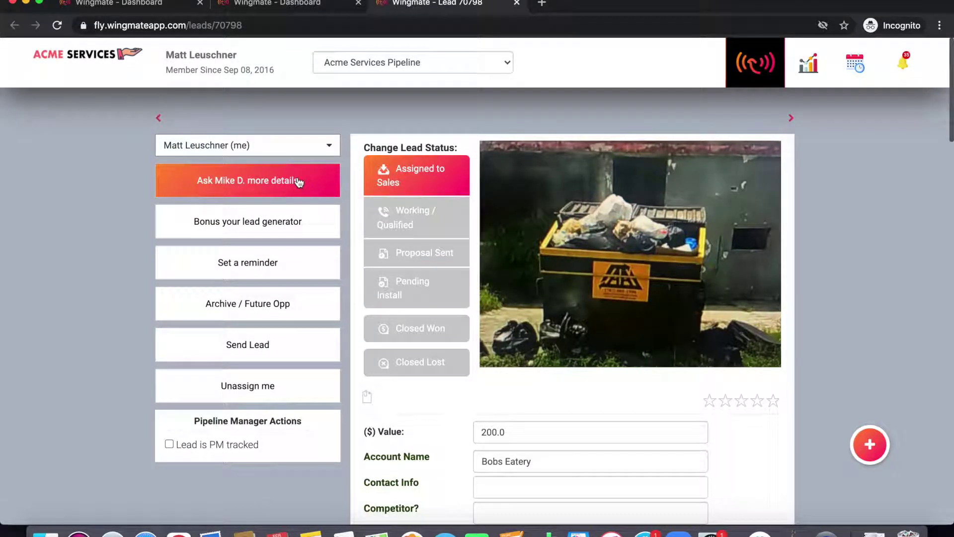
click(286, 261)
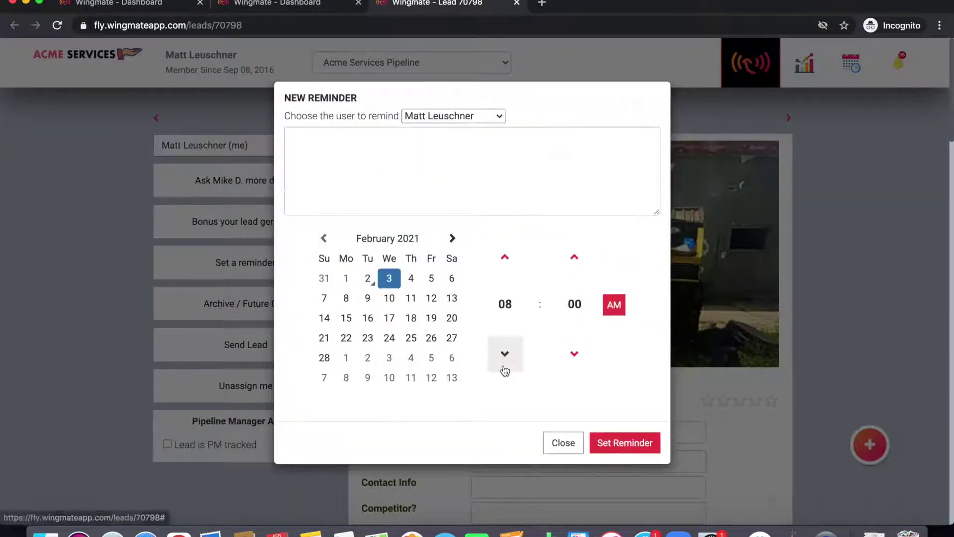
Step: Create a 'Call prospect' reminder for February 11 at 09:00
click(410, 299)
click(511, 268)
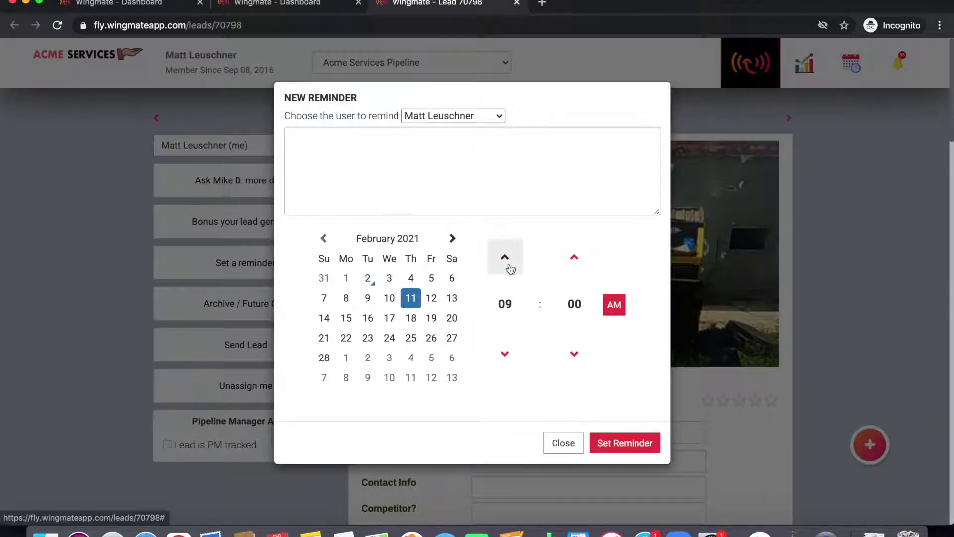
click(442, 177)
text(Call pro)
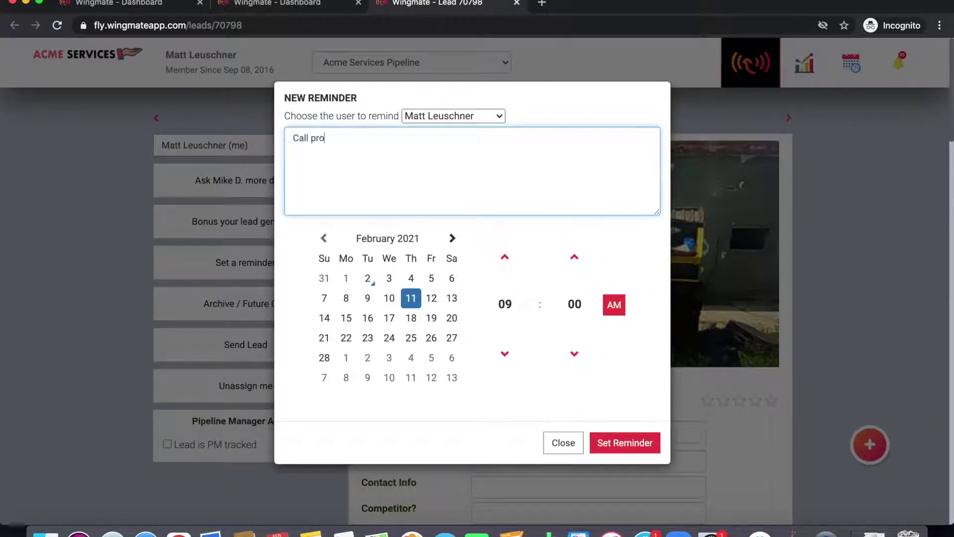
text(spect)
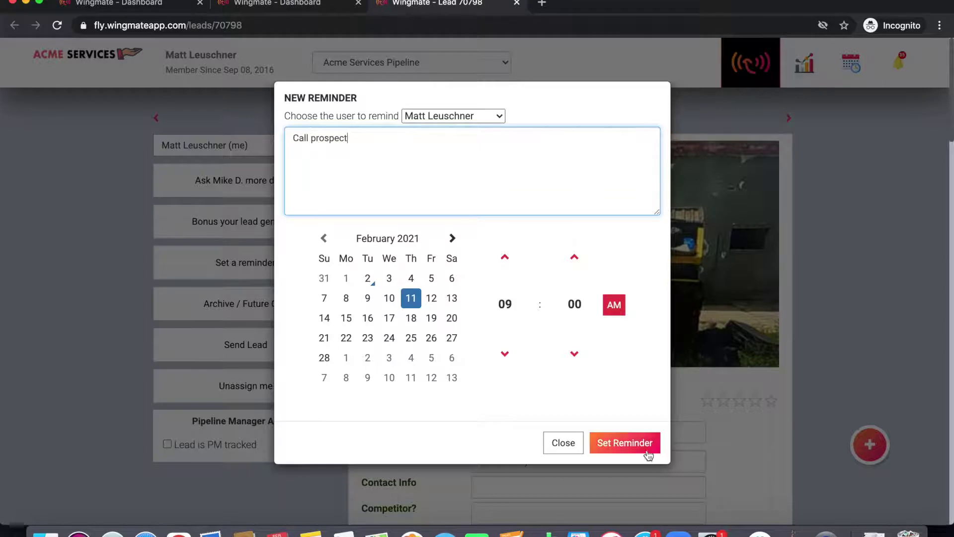
click(648, 454)
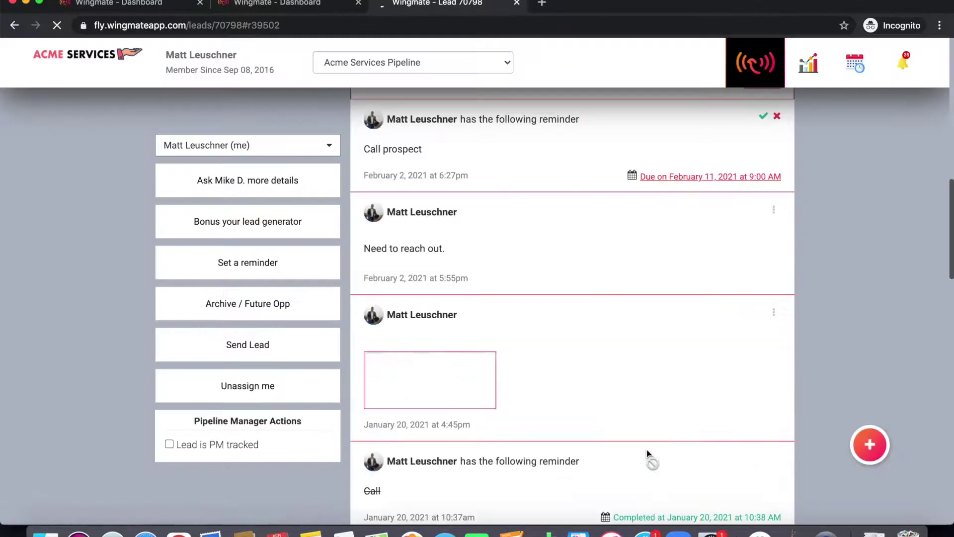
Step: View the reminder's calendar export options, mark it completed, and dismiss the next-step prompt
scroll(643, 316, up, 2)
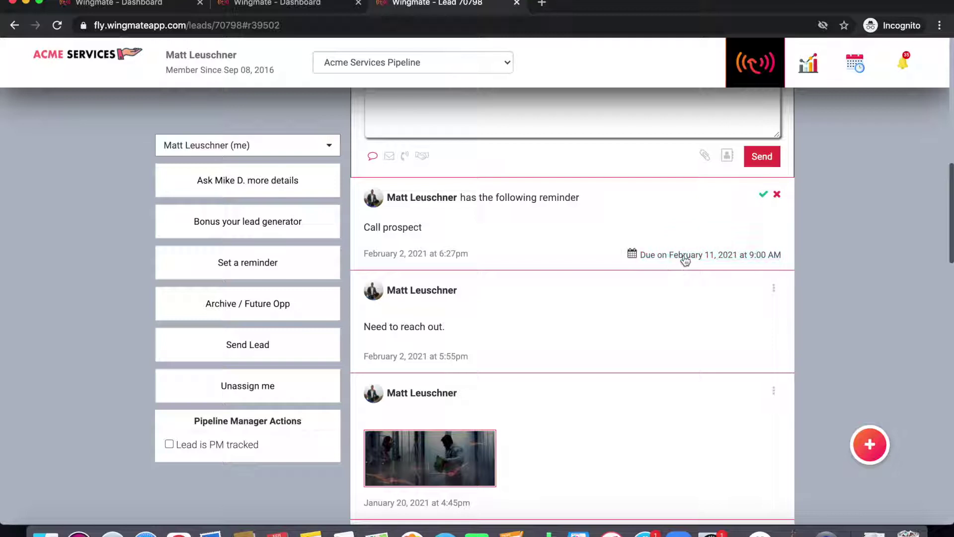
click(685, 259)
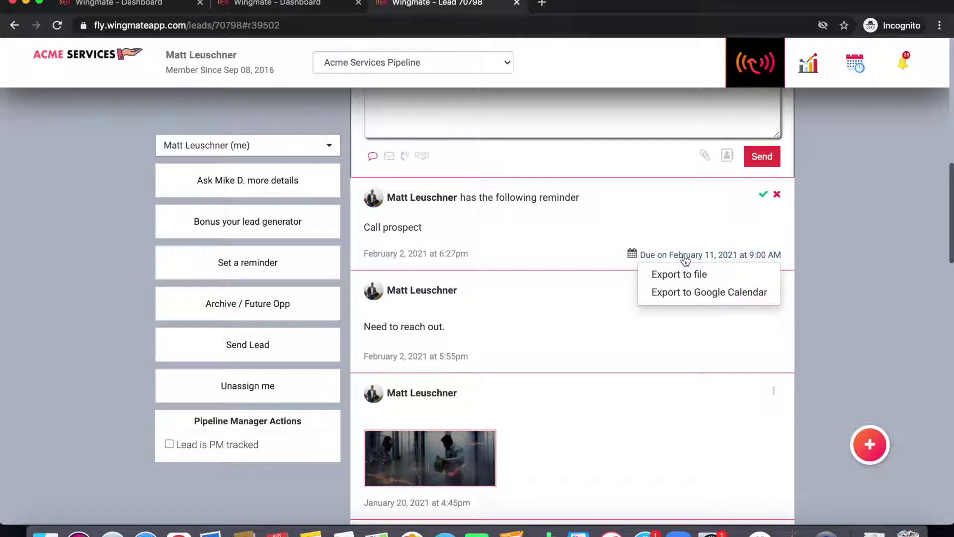
click(763, 195)
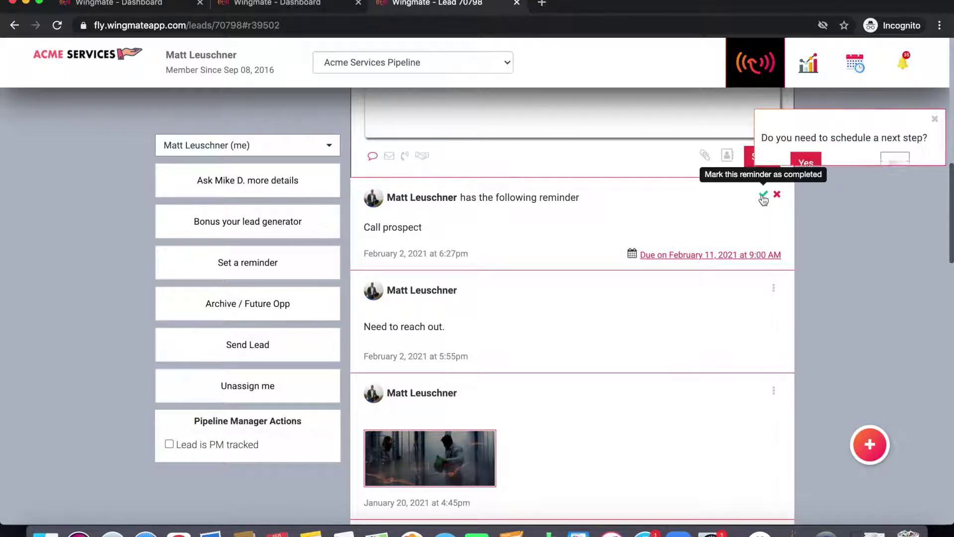
click(934, 122)
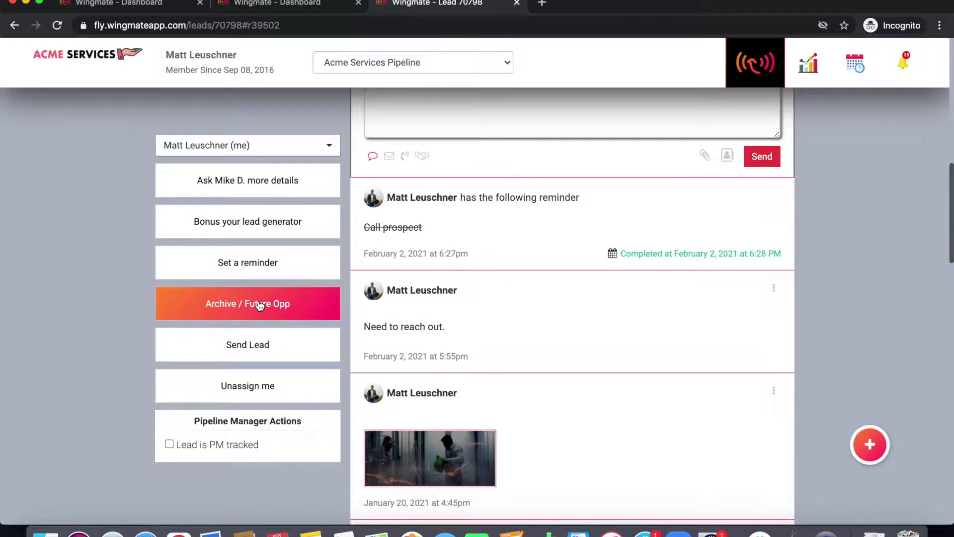
click(259, 305)
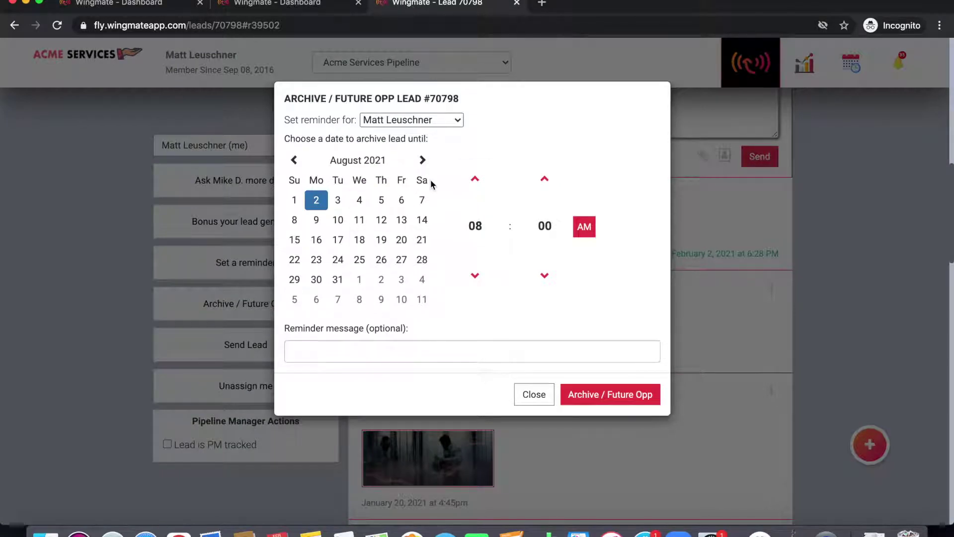
click(422, 124)
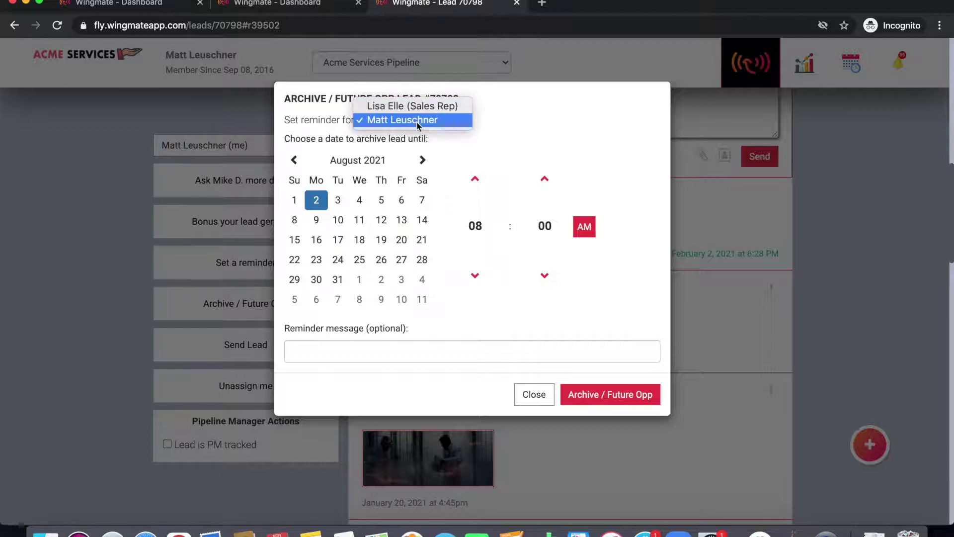
click(416, 121)
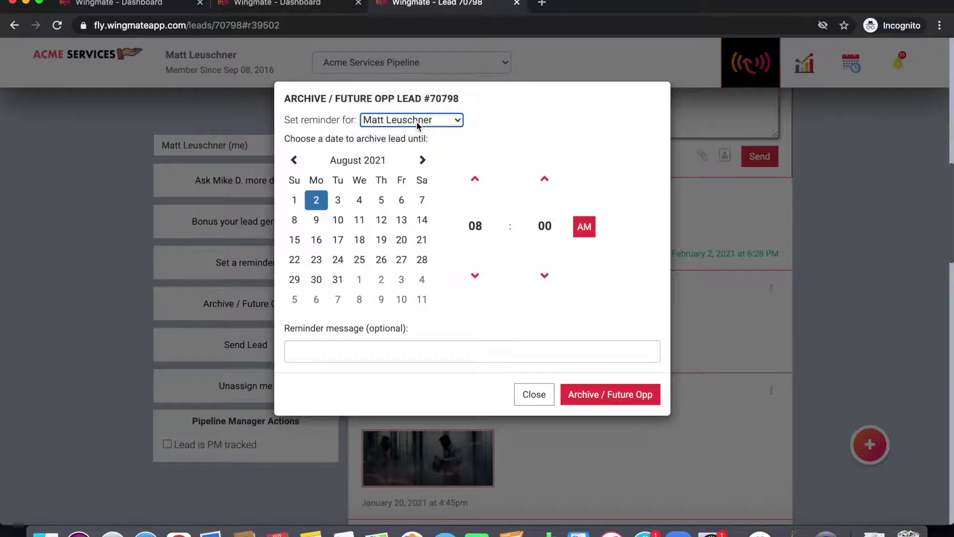
click(534, 395)
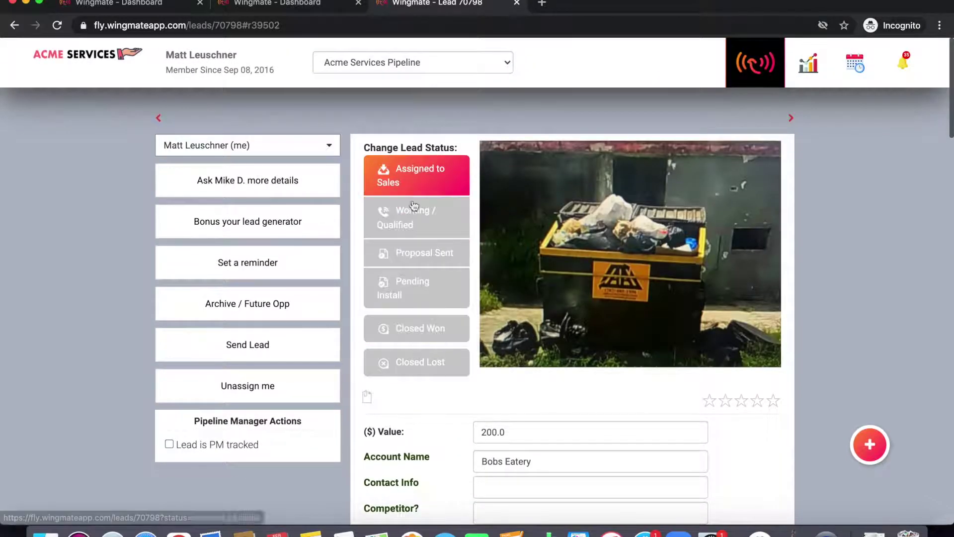
Step: Change the Bobs Eatery lead status to Working / Qualified and confirm with OK
scroll(532, 392, down, 5)
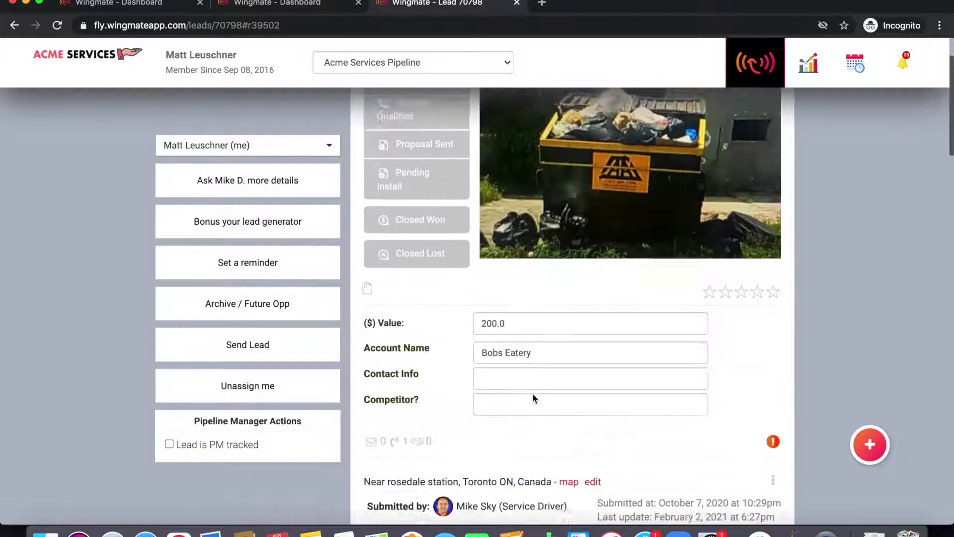
scroll(574, 295, up, 5)
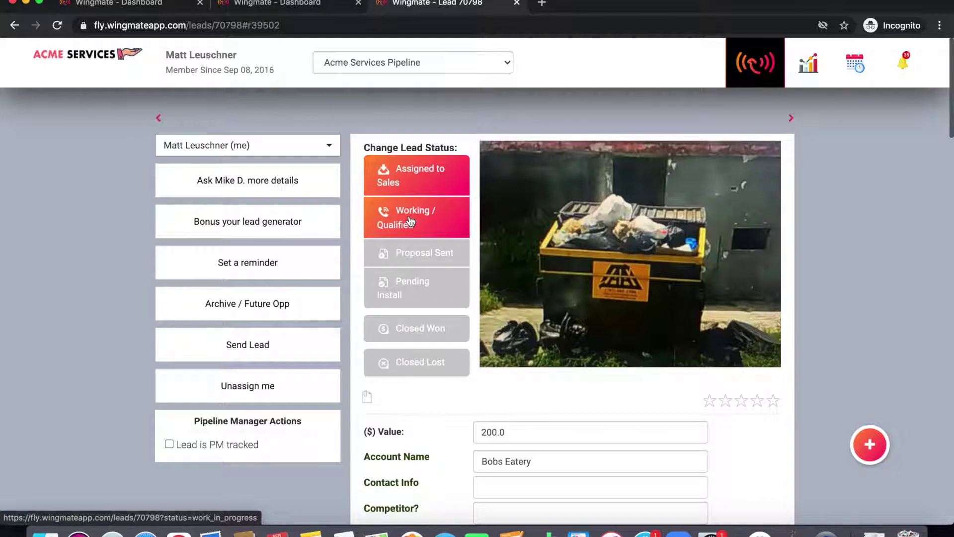
click(410, 221)
click(609, 101)
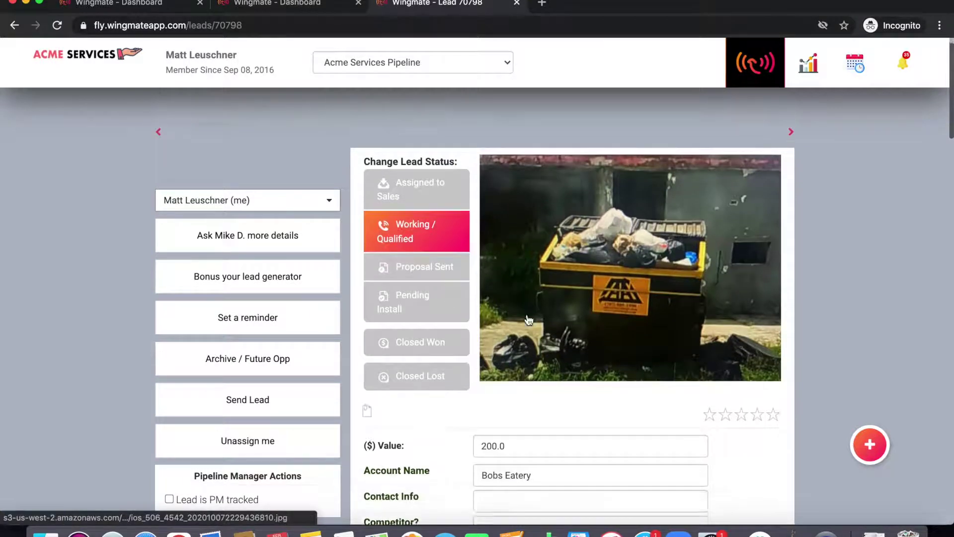
scroll(528, 319, down, 4)
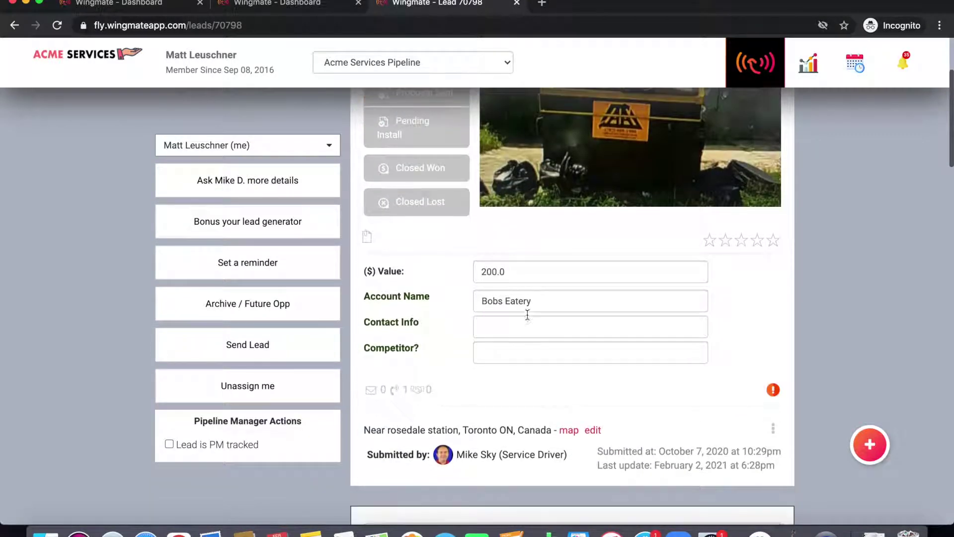
Step: Cancel the attachment picker, then step through the Value, Account Name and Competitor? fields
click(369, 243)
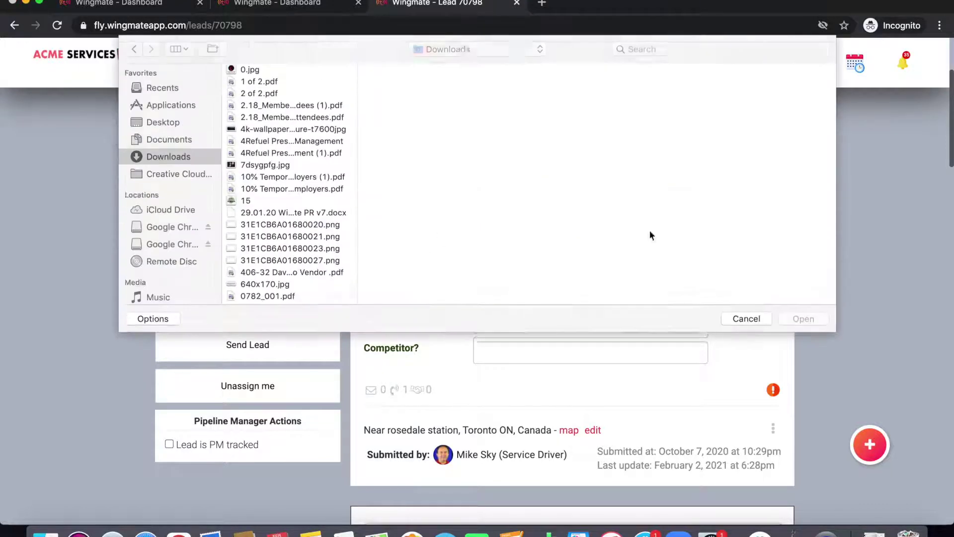
click(736, 316)
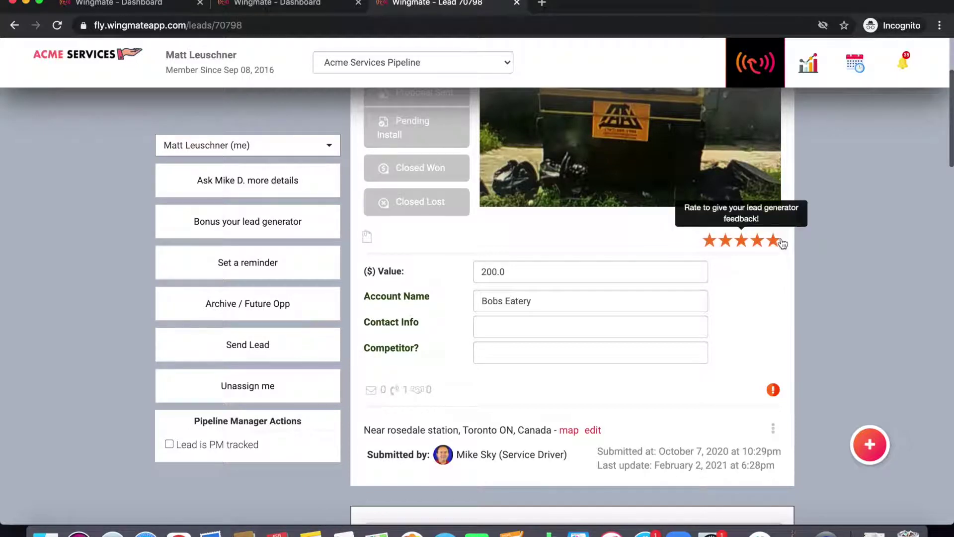
click(550, 268)
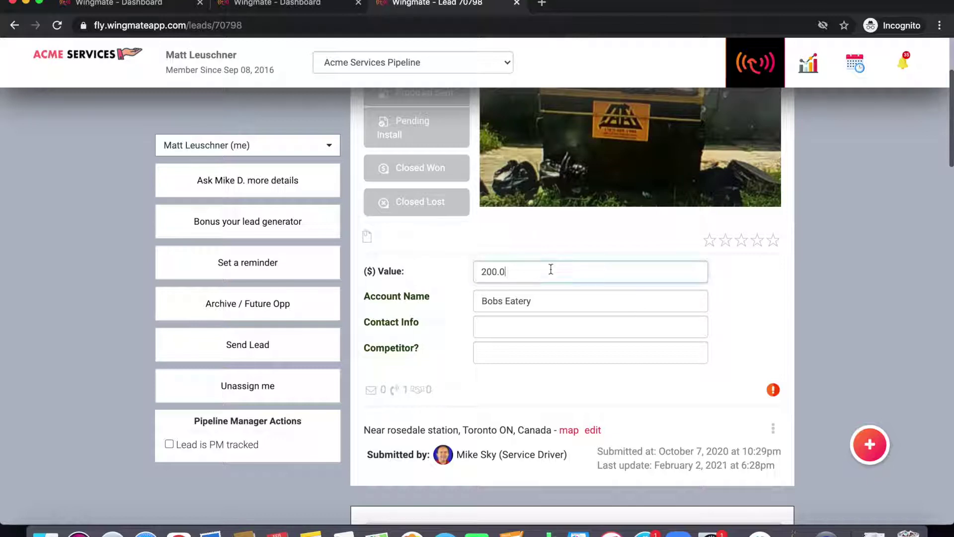
click(555, 300)
click(518, 324)
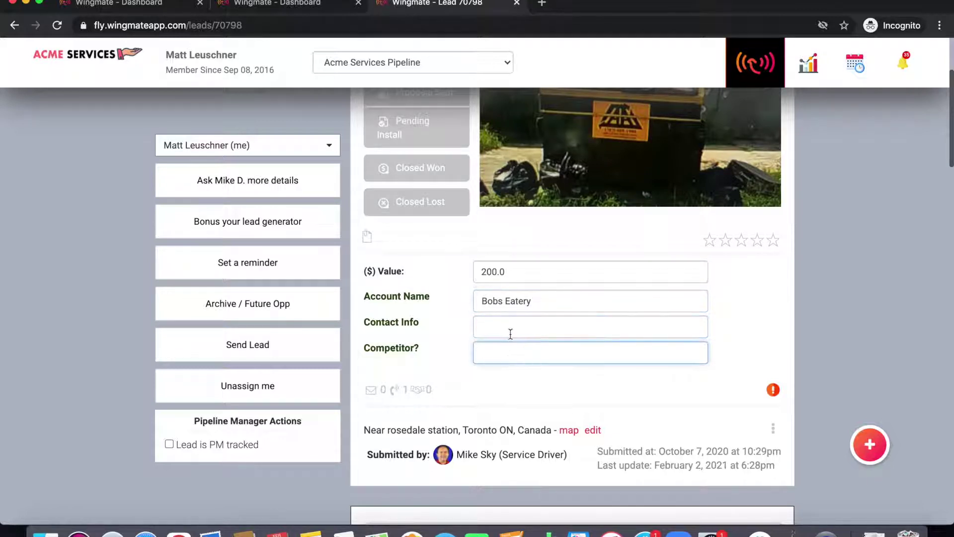
Step: Enter the contact's phone number in the Contact Info field and save it
click(513, 328)
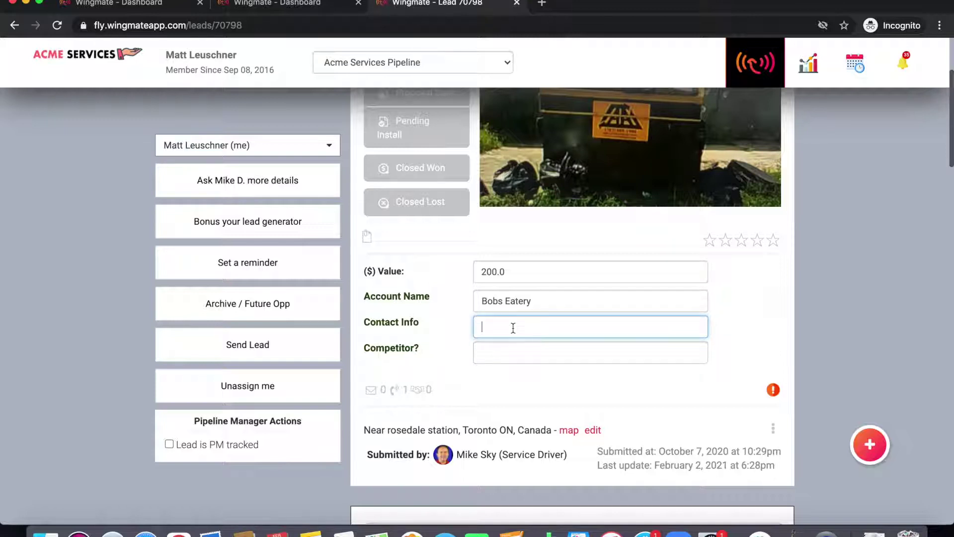
click(730, 342)
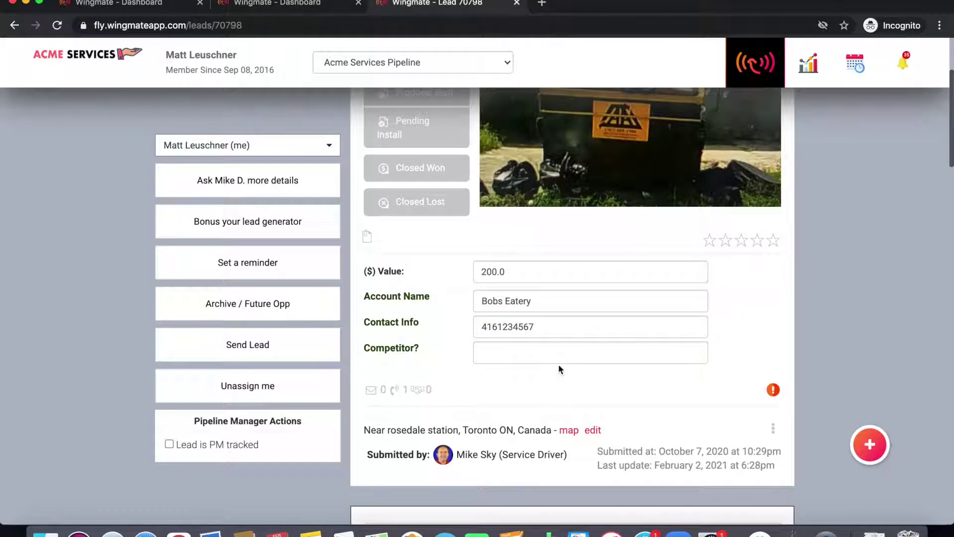
scroll(559, 364, down, 2)
Step: Update the lead's address to a standardized Toronto address with postal code
scroll(558, 365, down, 5)
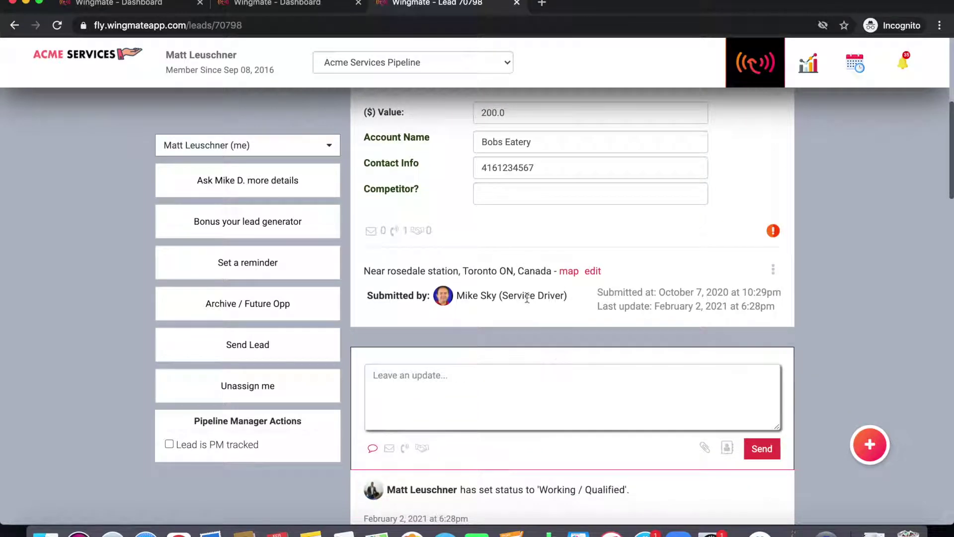
drag(509, 269, 404, 270)
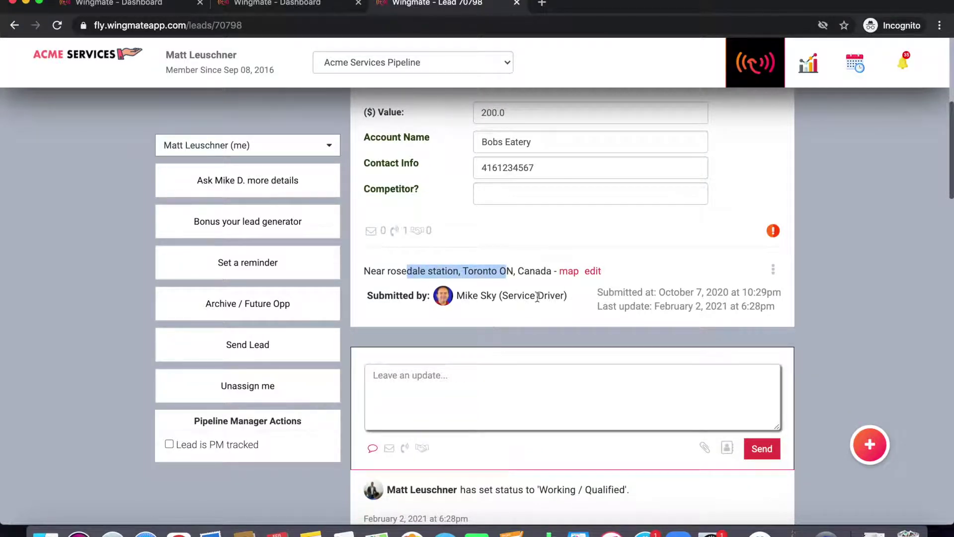
drag(561, 295, 463, 294)
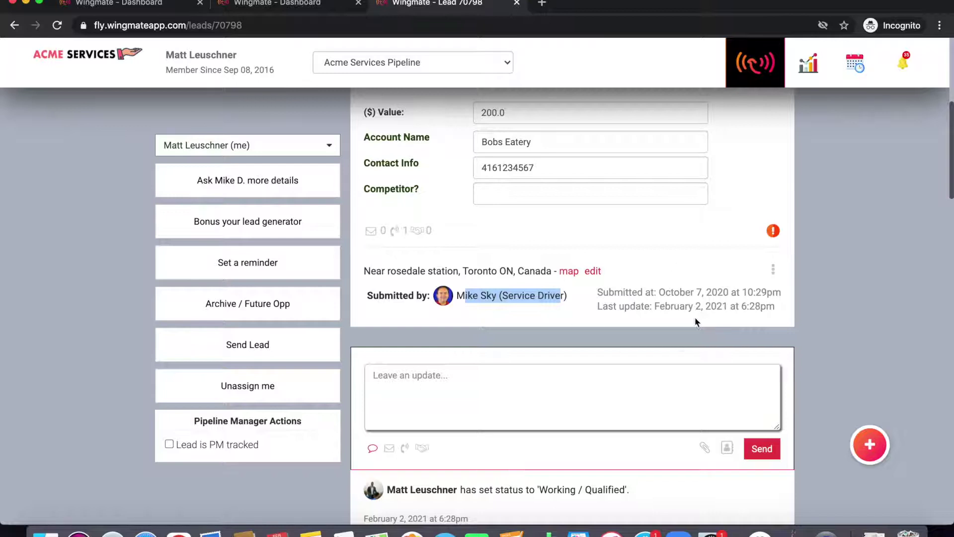
click(583, 311)
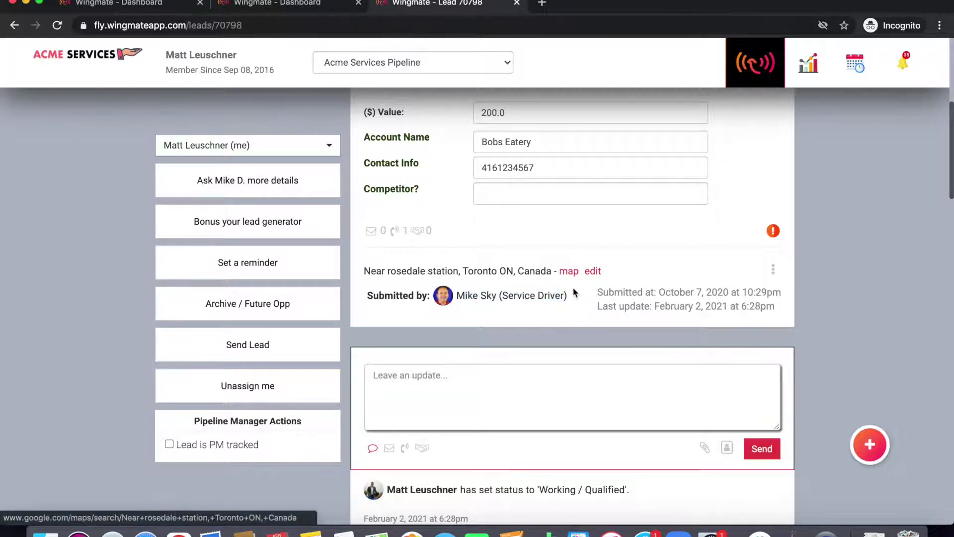
click(594, 273)
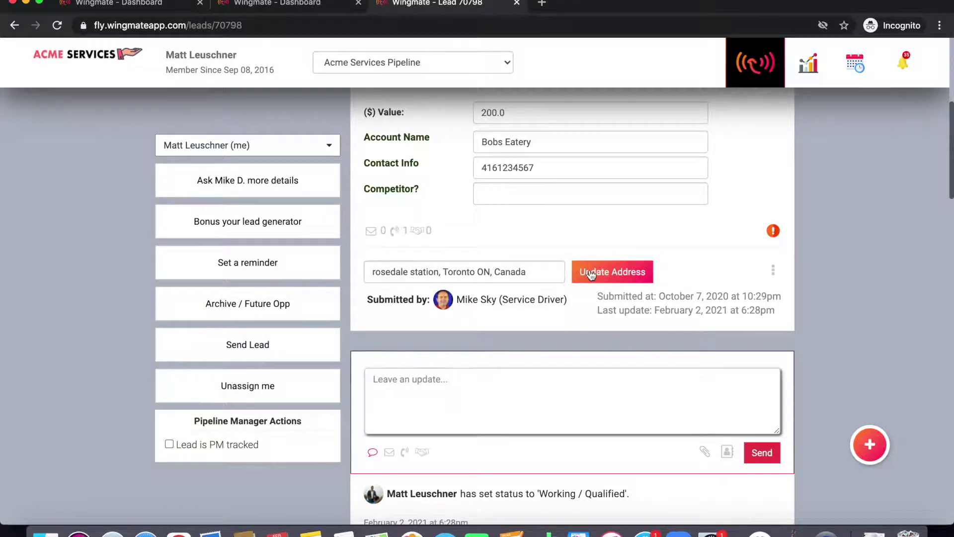
click(591, 273)
scroll(581, 307, down, 5)
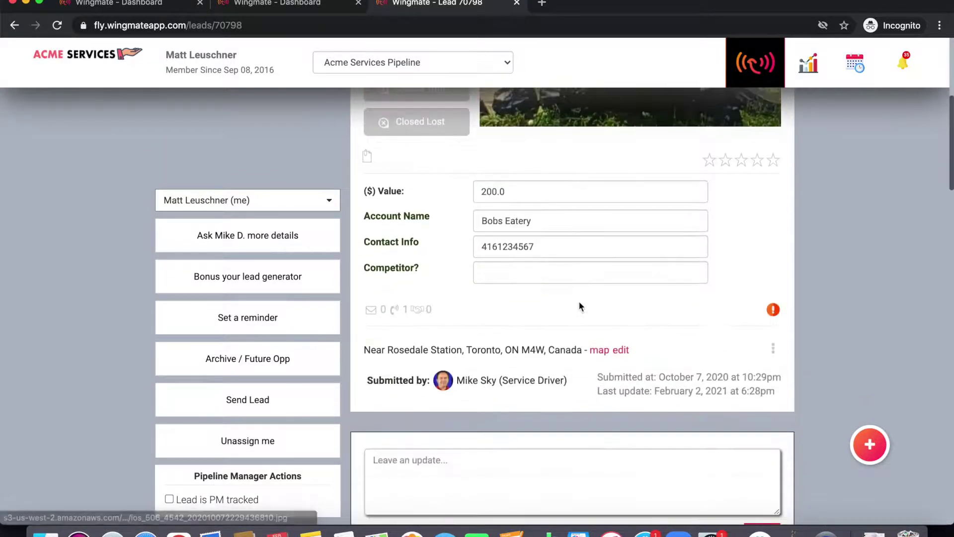
scroll(590, 392, down, 2)
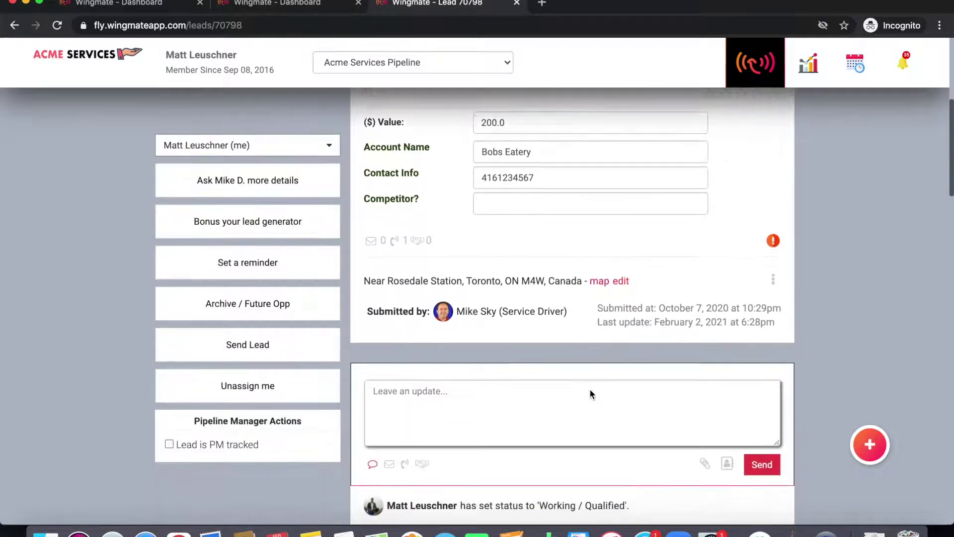
Step: Post 'Prospect is interested!' to the activity feed and set the update type to in-person meeting
scroll(591, 393, down, 5)
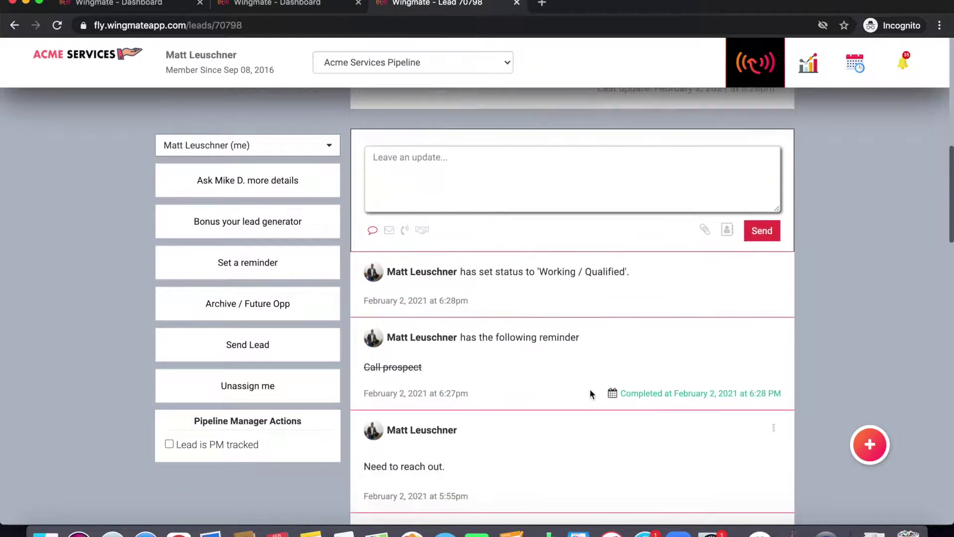
scroll(591, 393, down, 1)
click(493, 146)
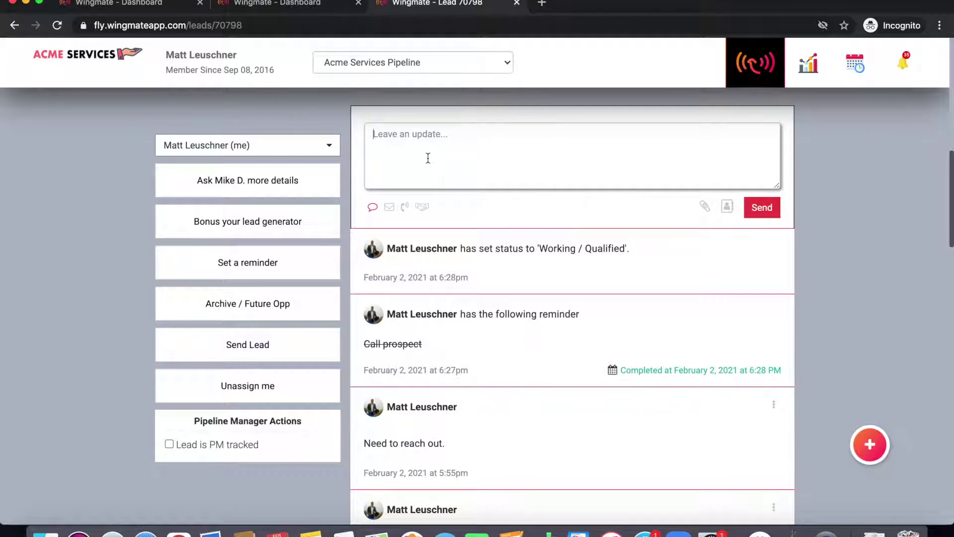
text(Prospect is interested!)
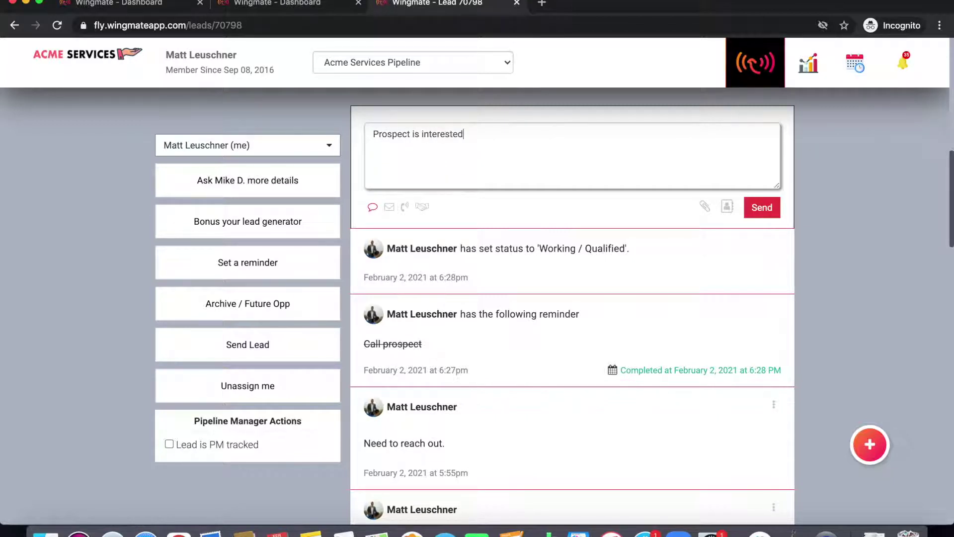
click(761, 207)
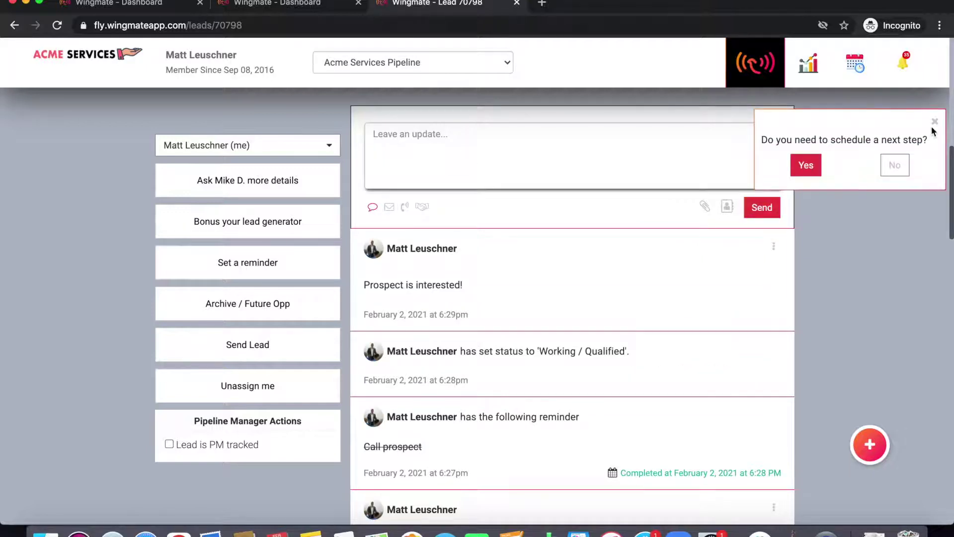
click(934, 122)
click(389, 207)
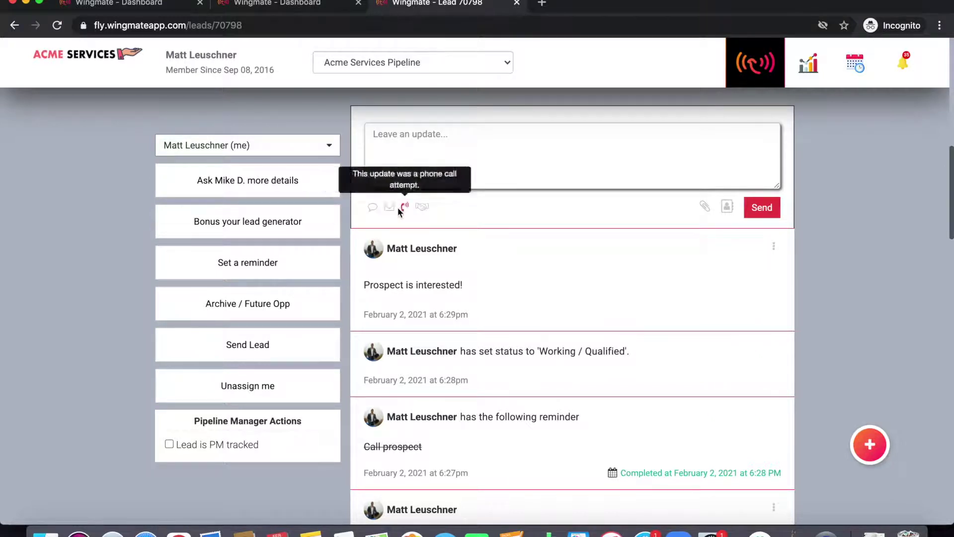
click(423, 206)
click(387, 147)
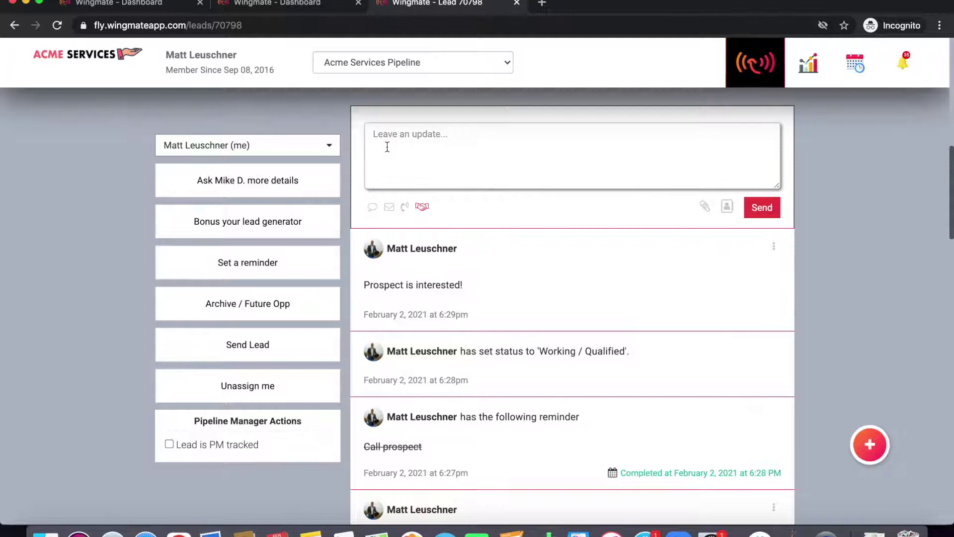
text(@)
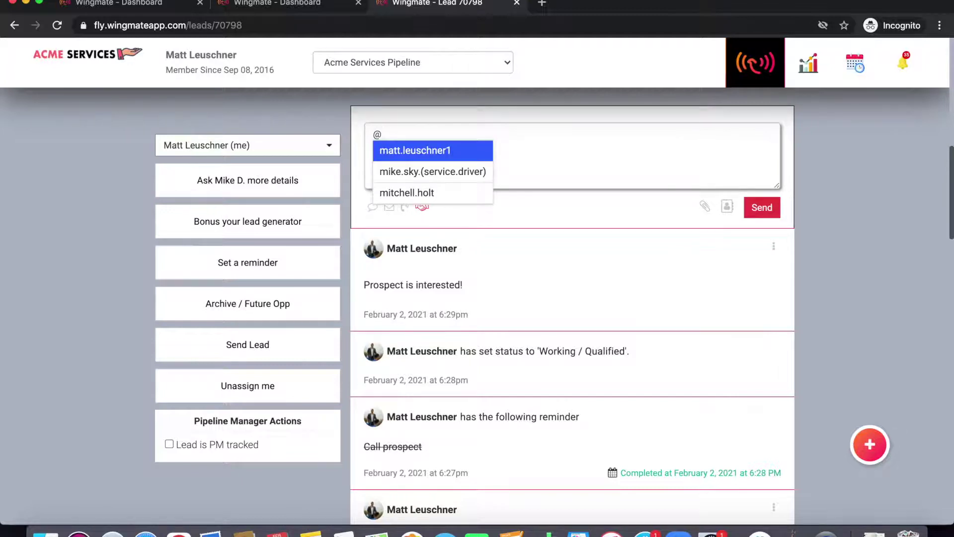
text(LIS)
key(BackSpace)
key(BackSpace)
key(BackSpace)
click(387, 168)
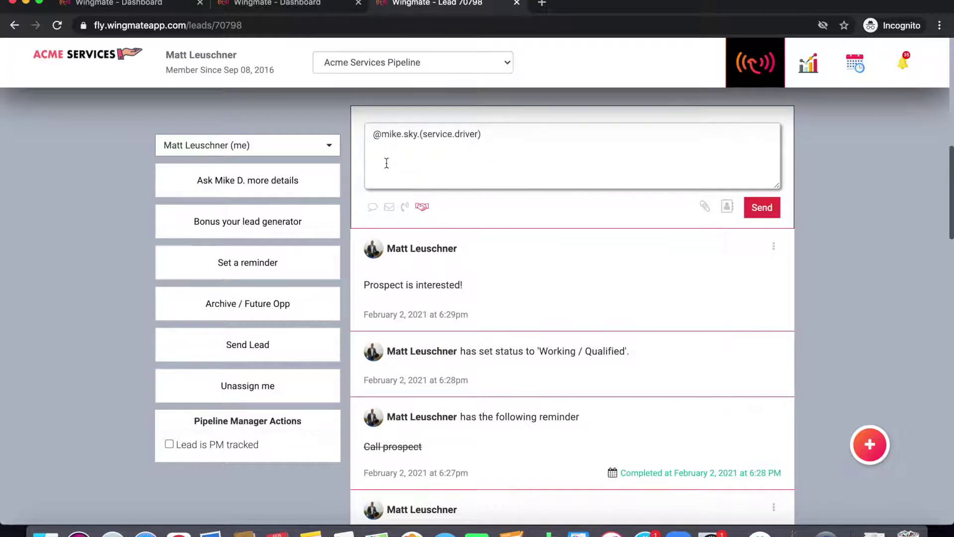
triple_click(464, 135)
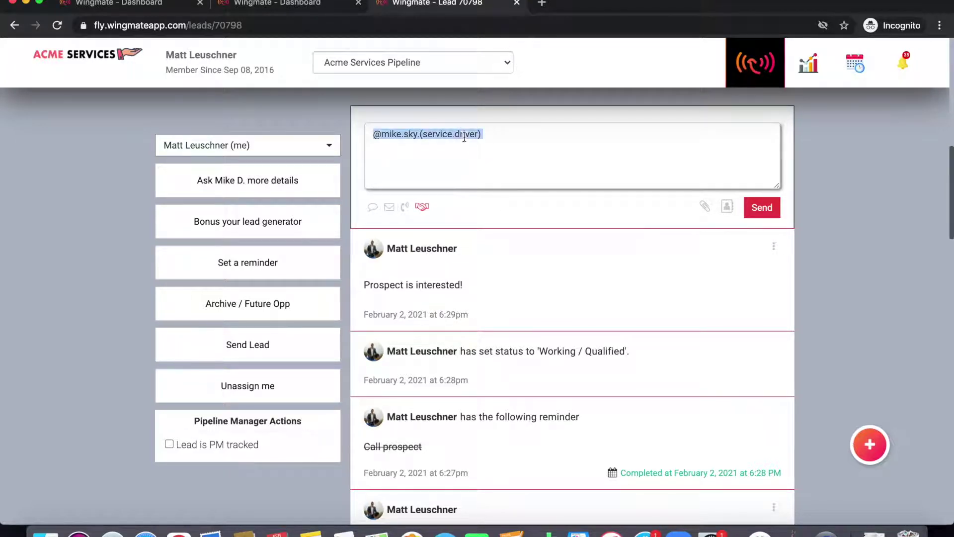
key(BackSpace)
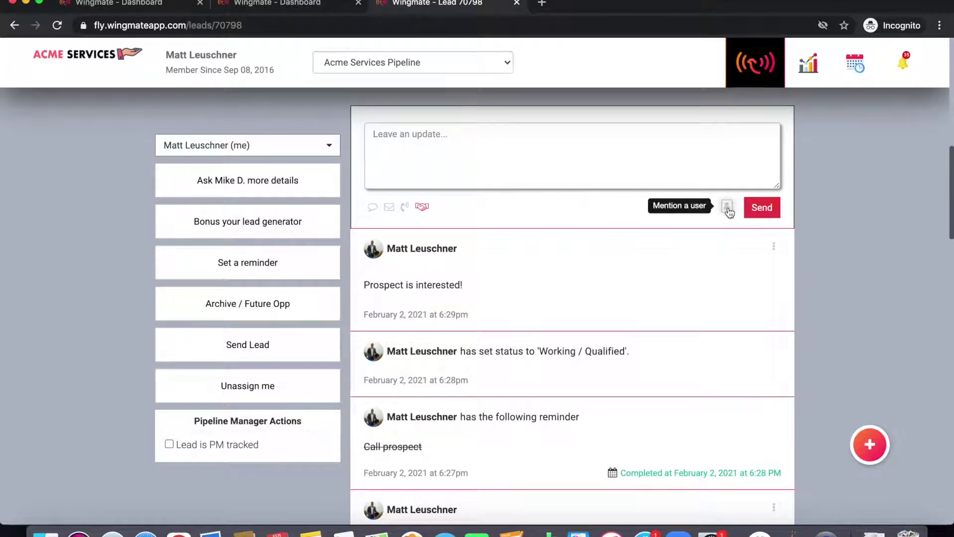
click(732, 210)
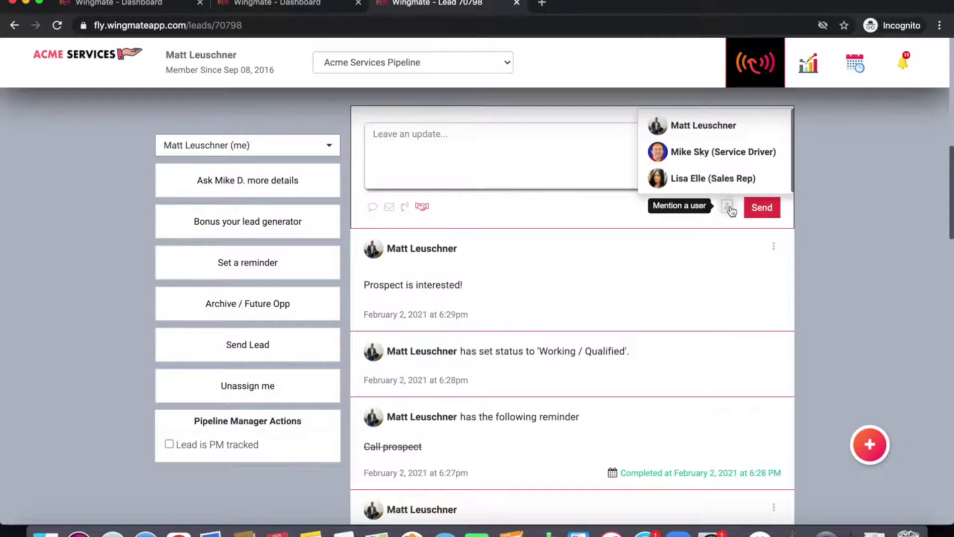
click(604, 204)
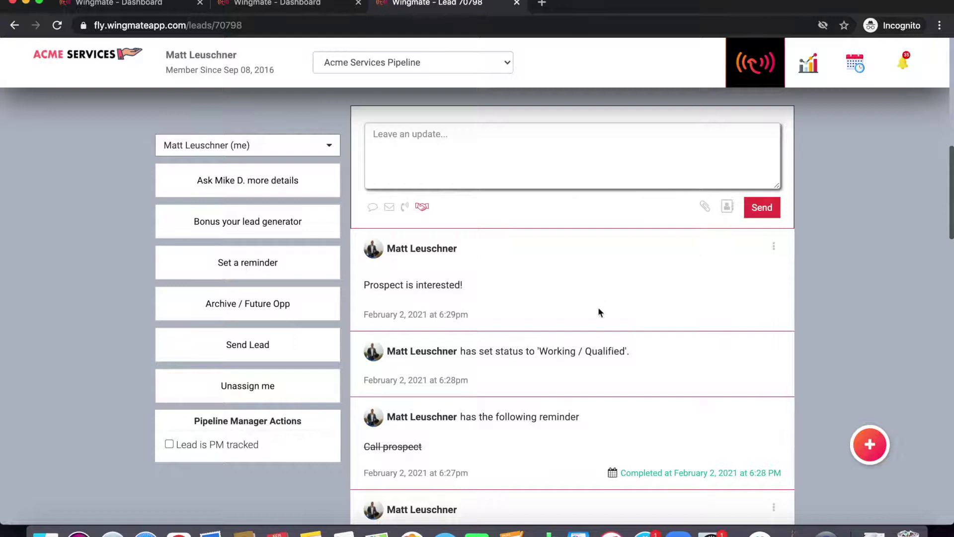
Step: Scroll through lead 70798's activity feed, then return to the dashboard via the ACME Services logo
scroll(597, 306, down, 5)
scroll(598, 308, down, 10)
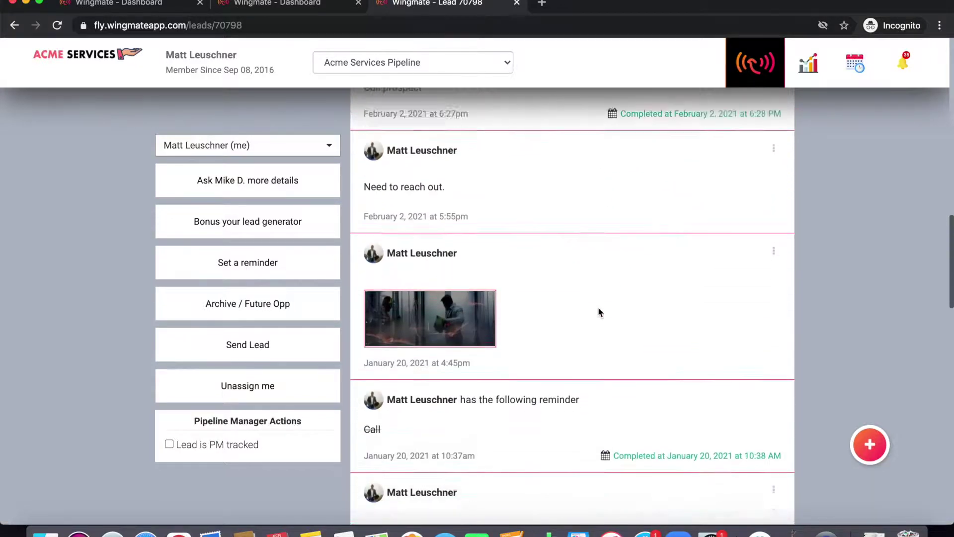
scroll(598, 309, down, 10)
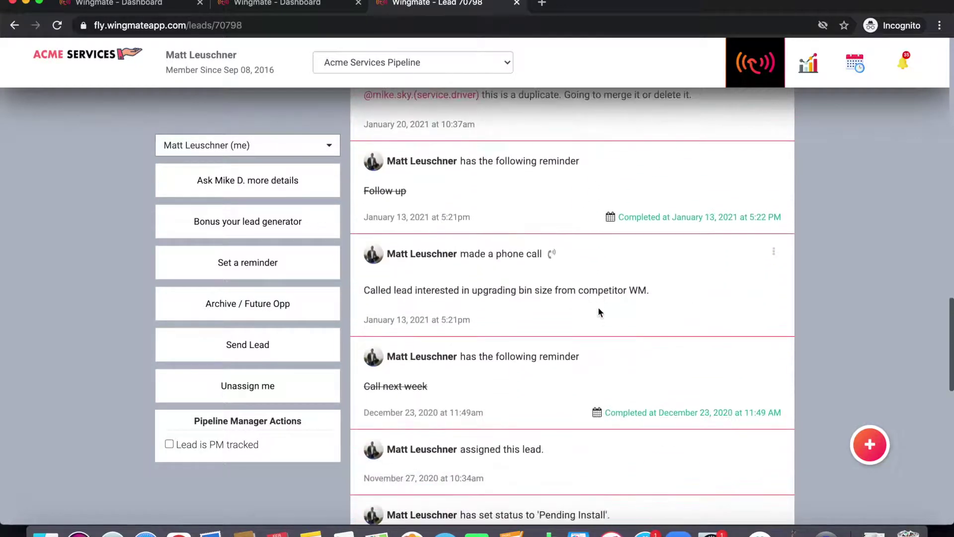
scroll(598, 306, up, 20)
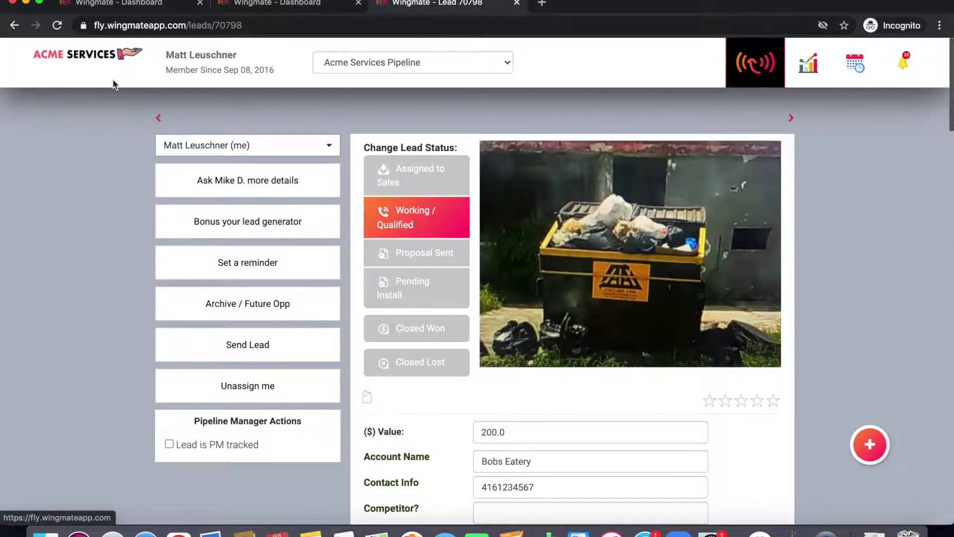
click(87, 57)
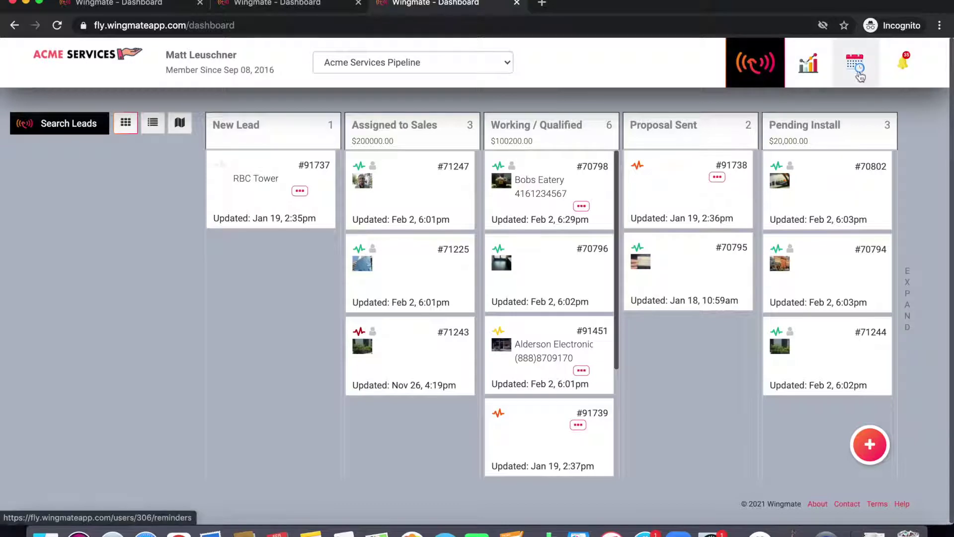
click(853, 77)
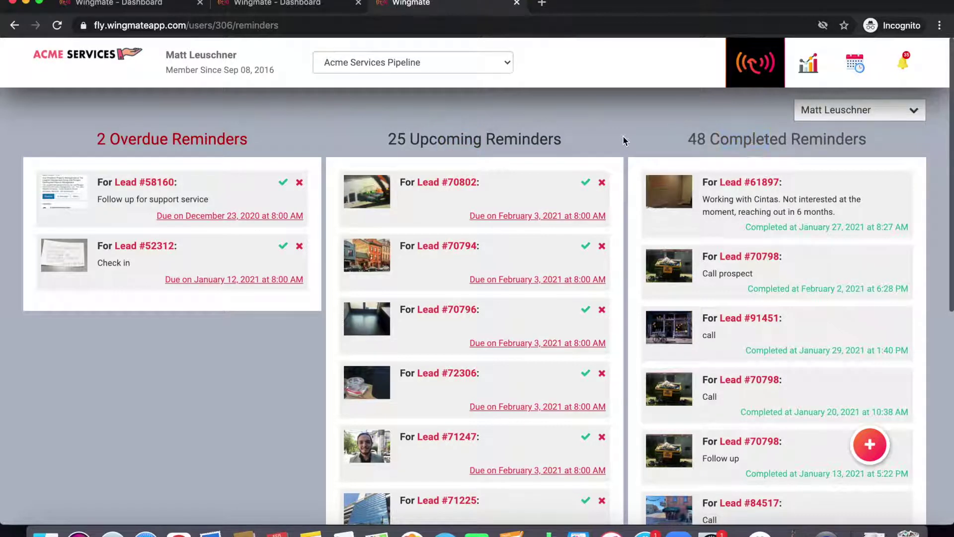
click(851, 111)
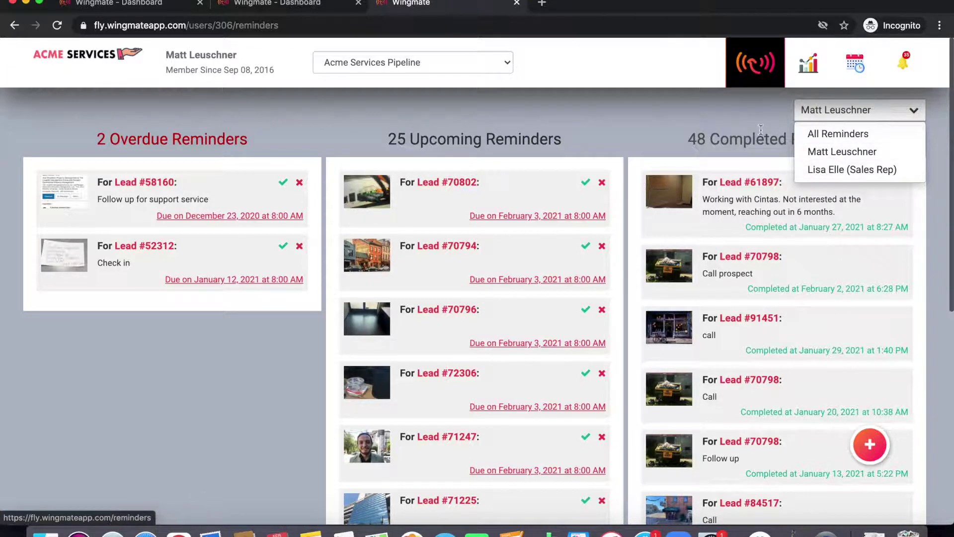
click(698, 105)
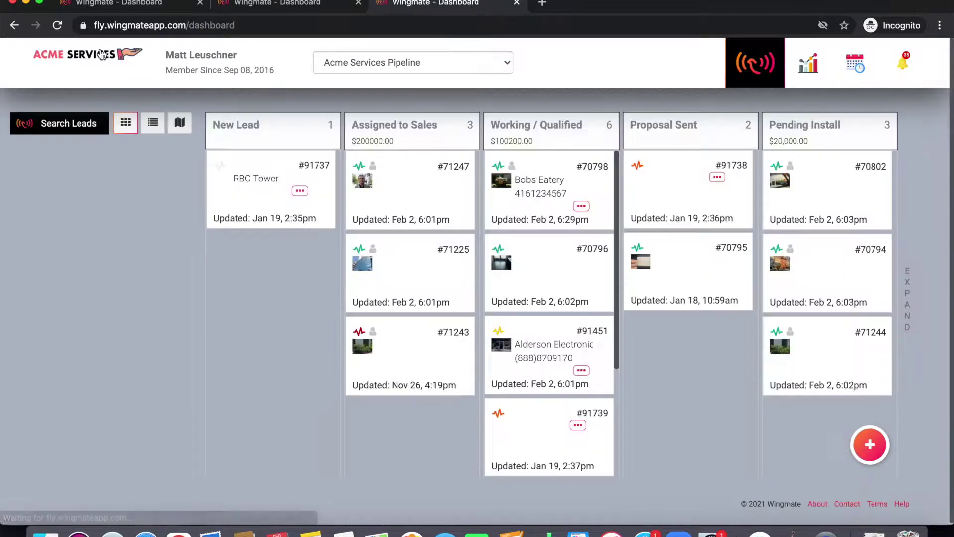
Step: Filter the lead search to Working / Qualified status and run it
click(70, 126)
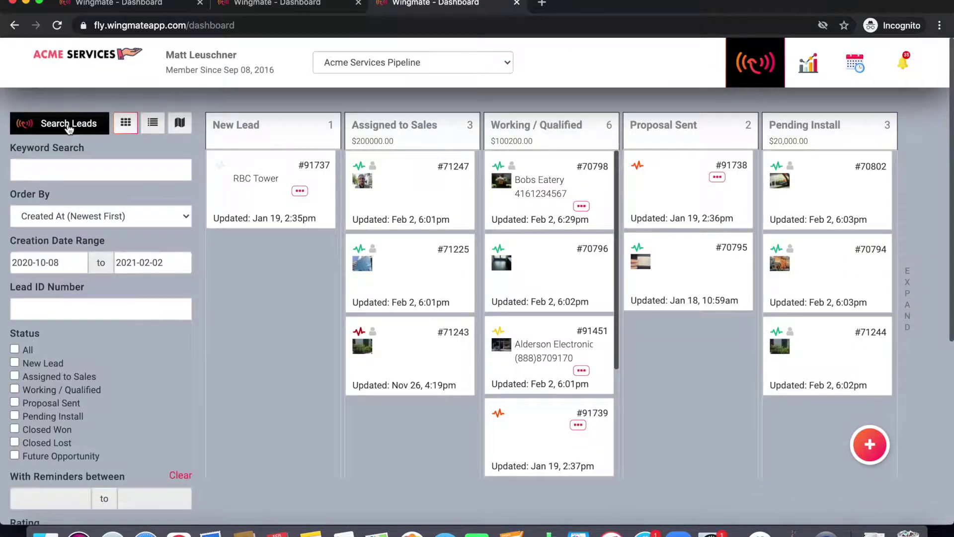
scroll(73, 251, down, 5)
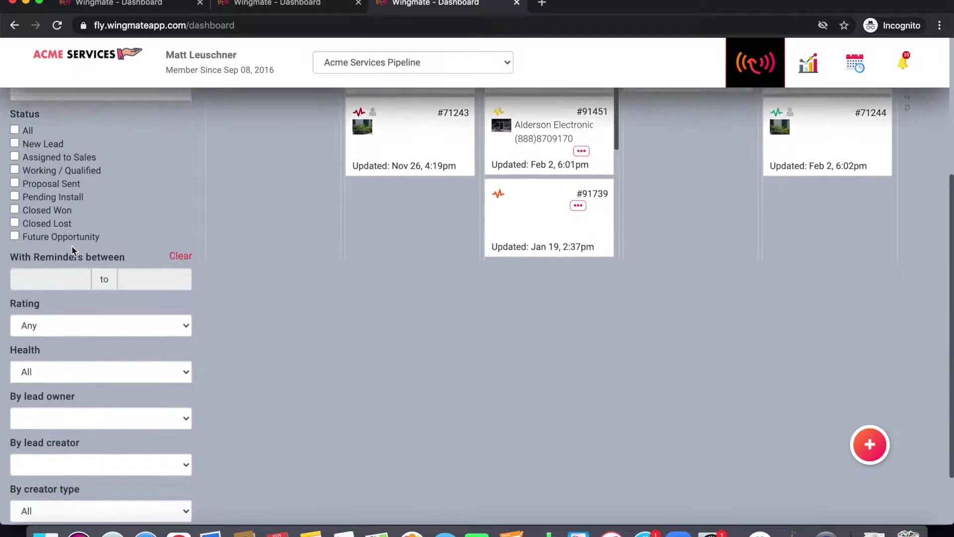
scroll(72, 249, up, 5)
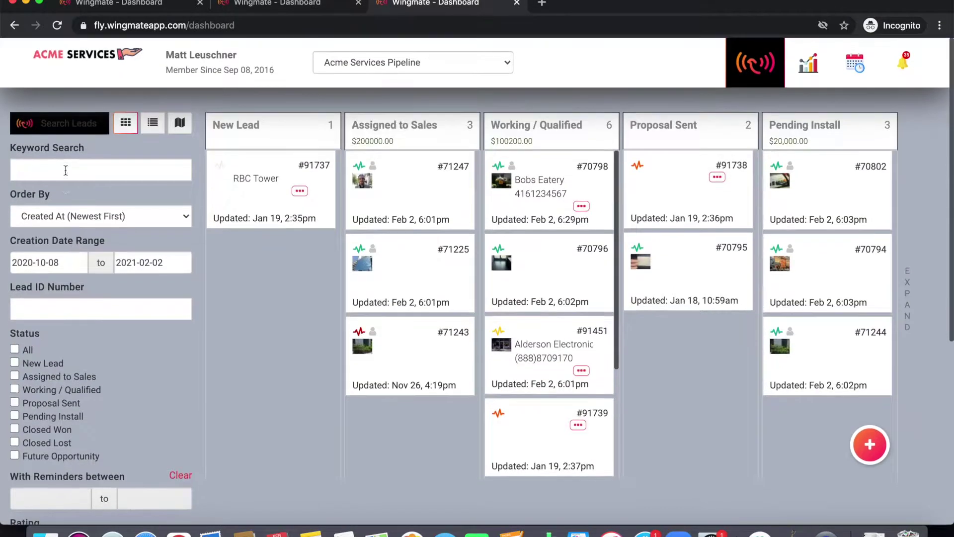
scroll(64, 297, down, 4)
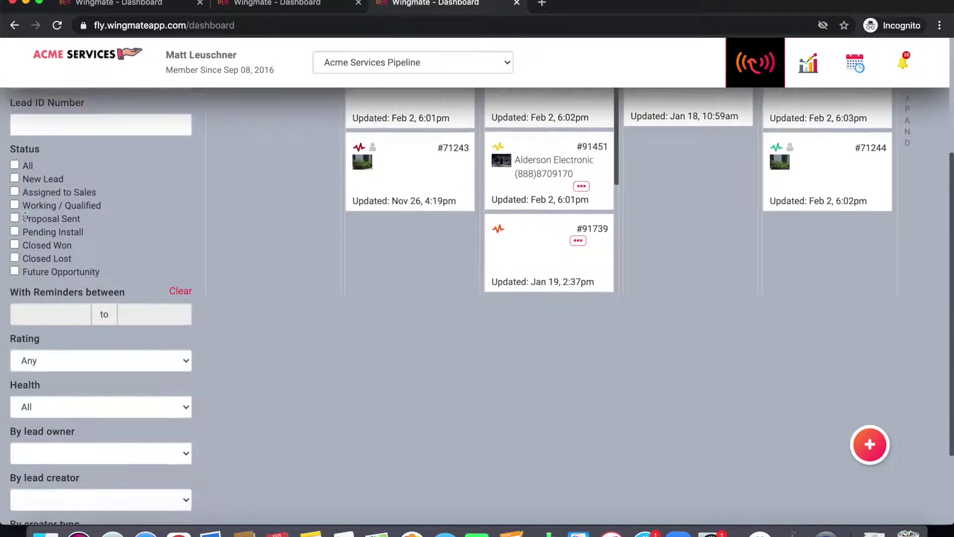
click(14, 205)
scroll(73, 298, down, 3)
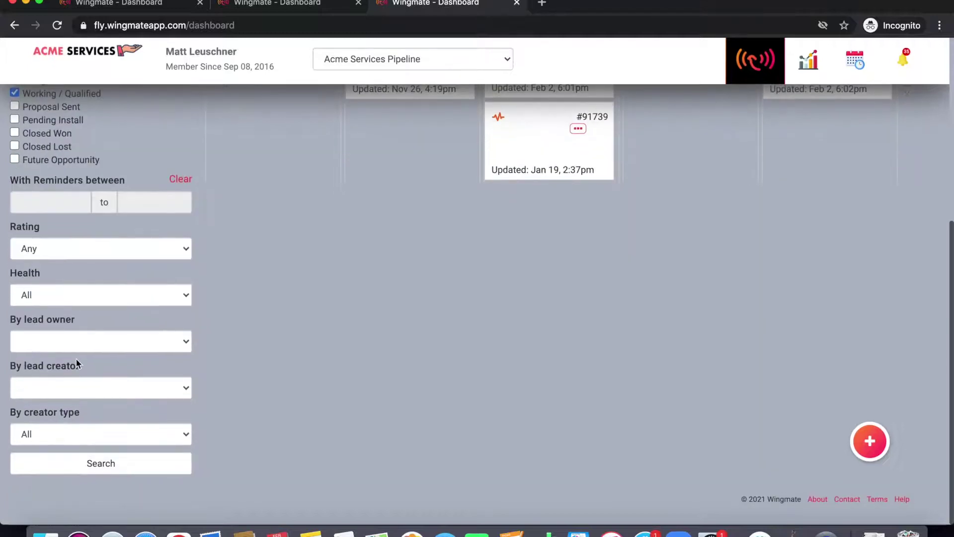
click(91, 459)
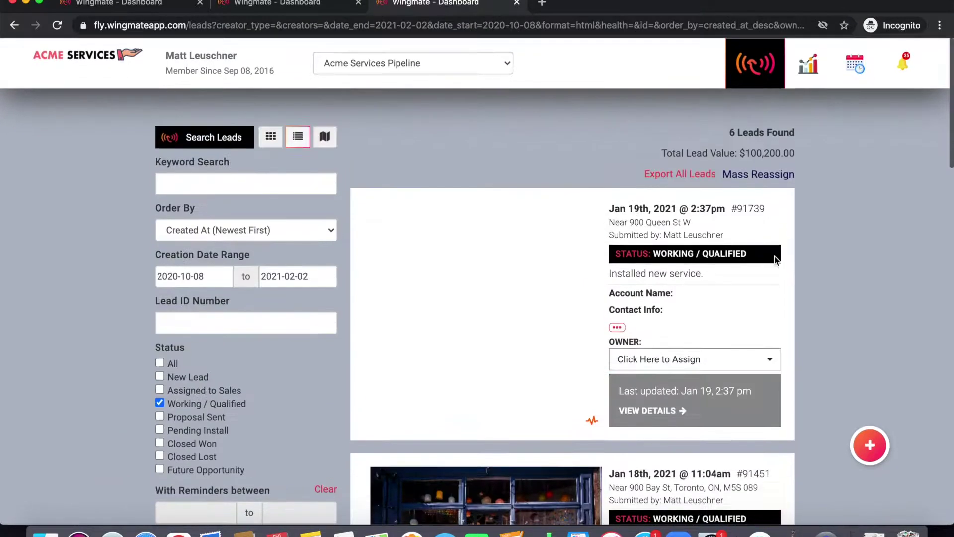
Step: Review the results: 6 leads found, totaling $100,200.00
scroll(574, 253, down, 10)
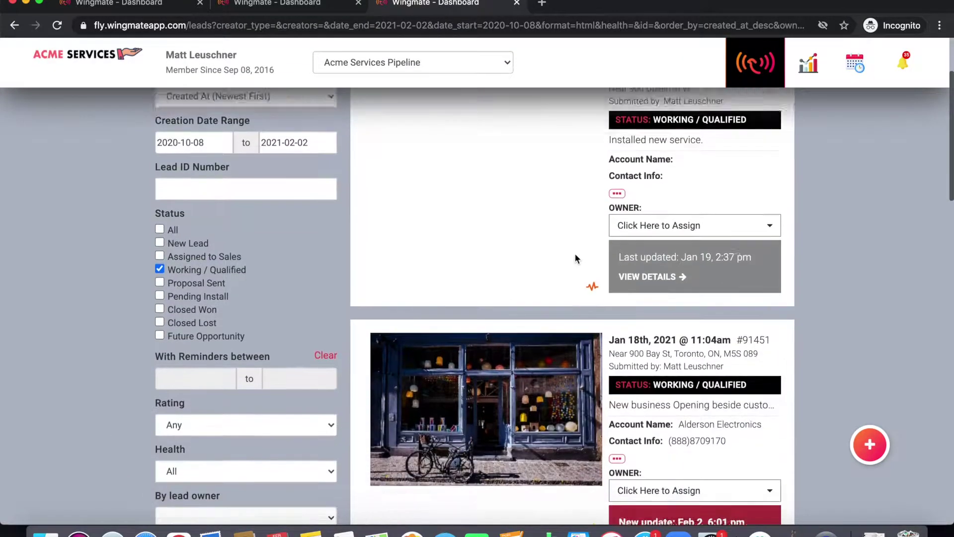
scroll(576, 258, down, 10)
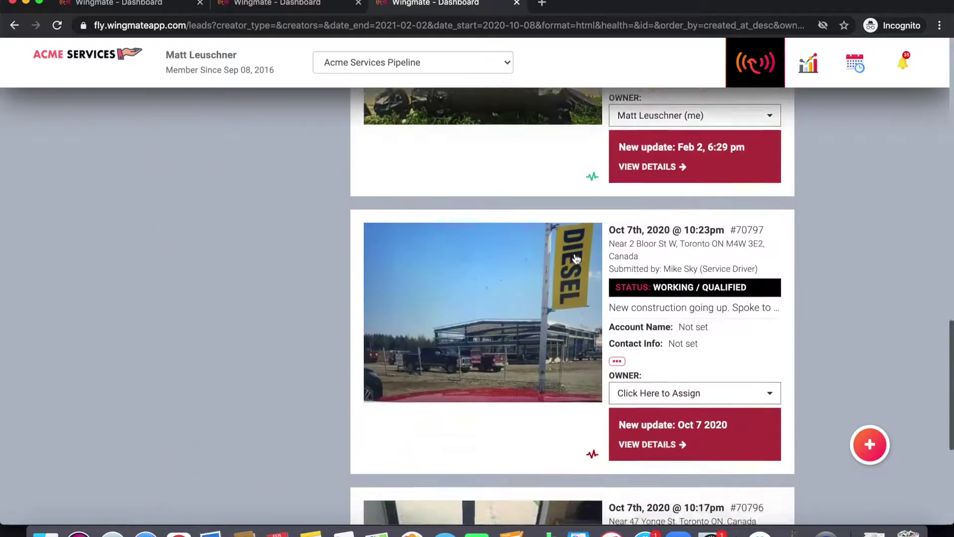
scroll(576, 259, up, 20)
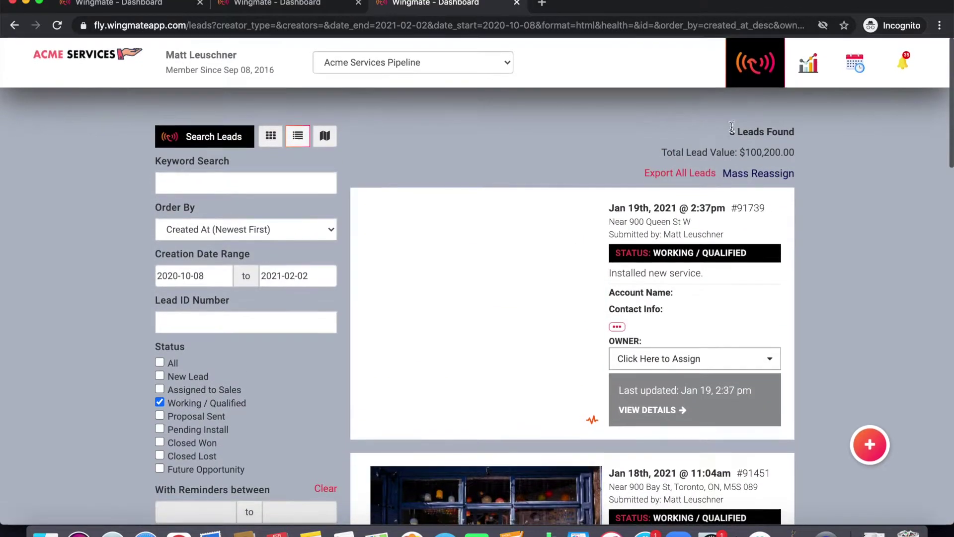
triple_click(731, 131)
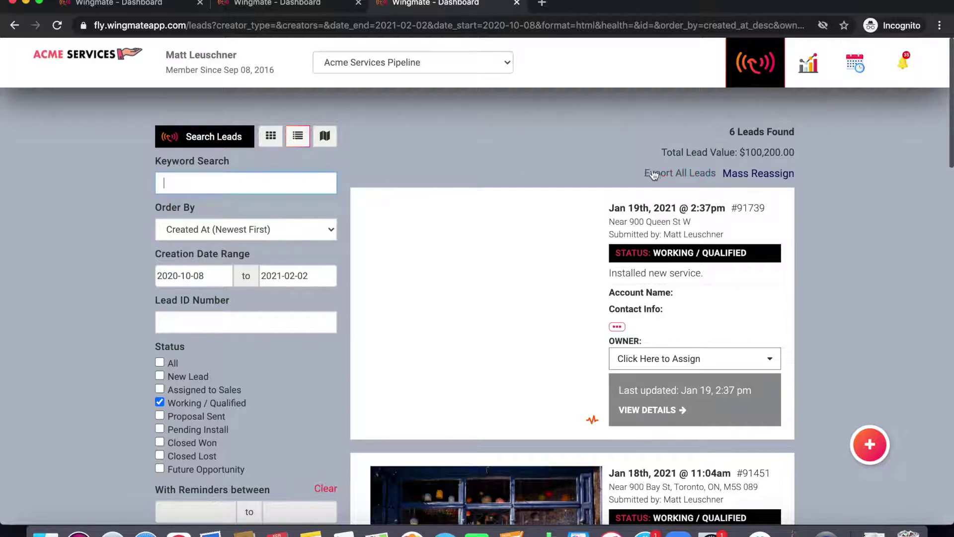
Step: Export all filtered leads as CSV, try Mass Reassign, then return to the dashboard map view
click(671, 180)
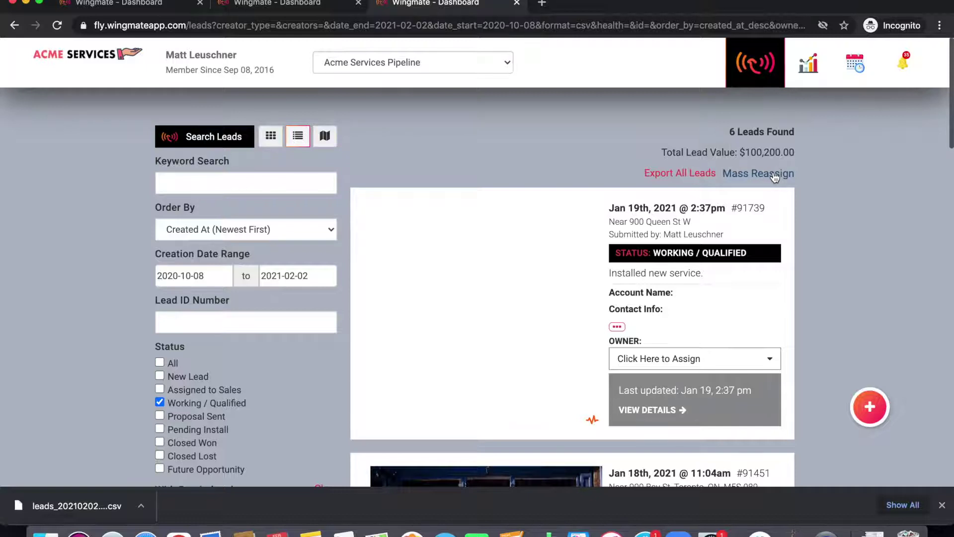
click(774, 176)
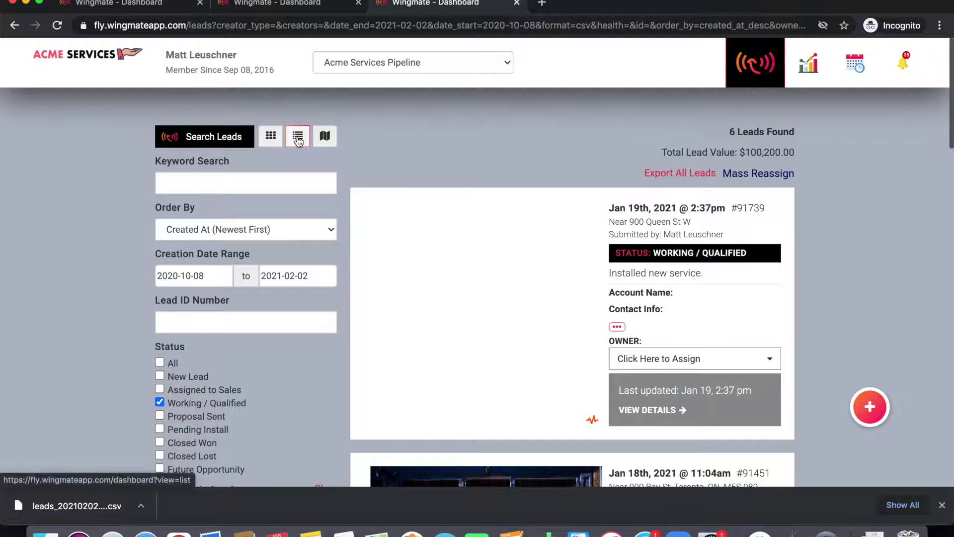
click(118, 53)
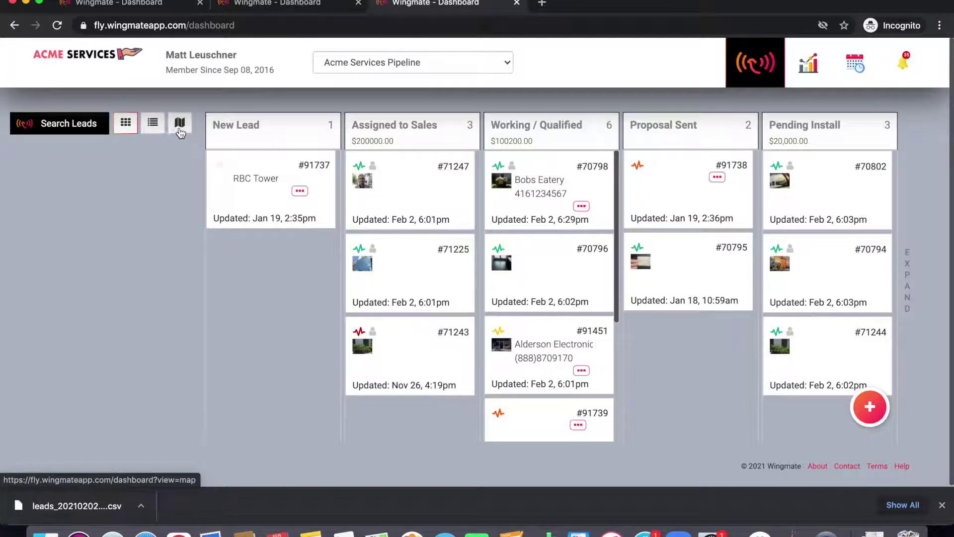
click(179, 131)
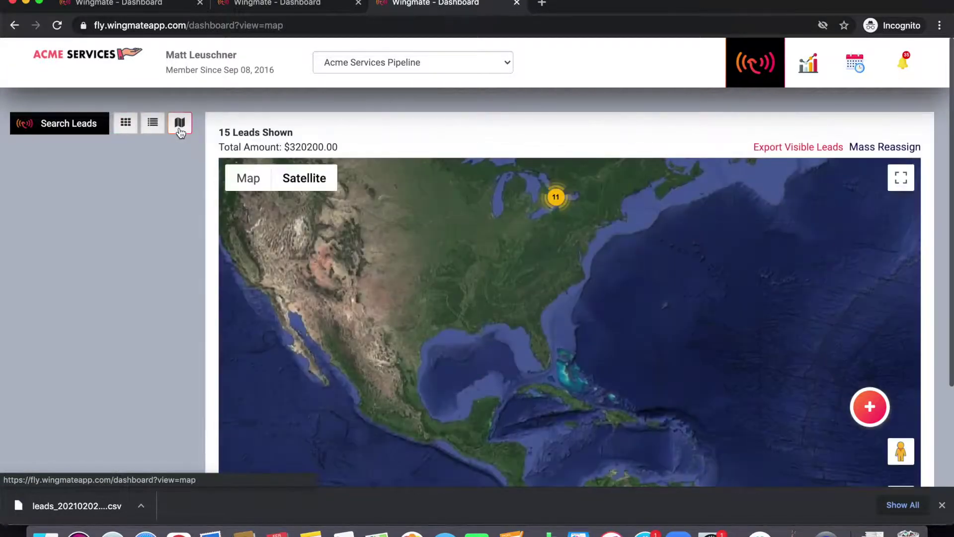
Step: Zoom the map from the 11-lead cluster into downtown Toronto to separate the markers
click(550, 196)
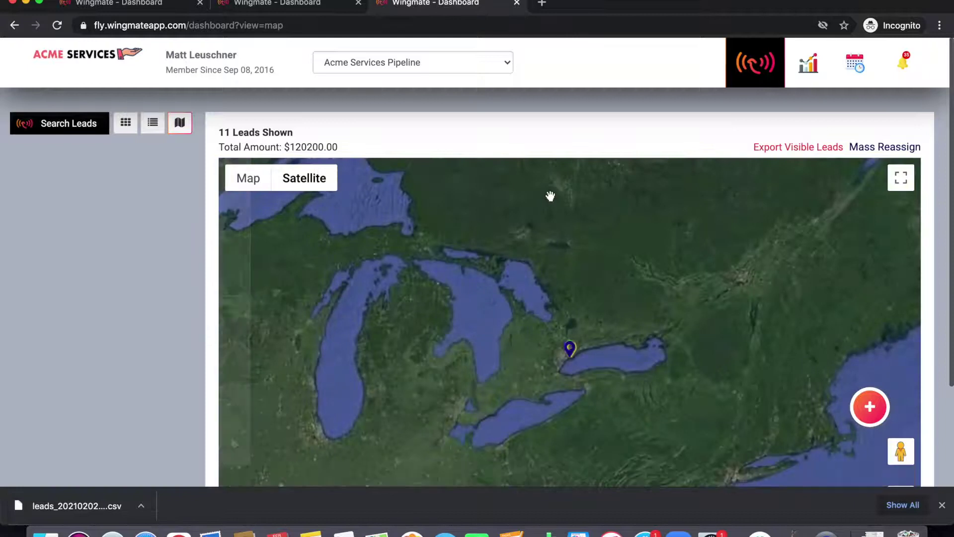
scroll(790, 422, down, 3)
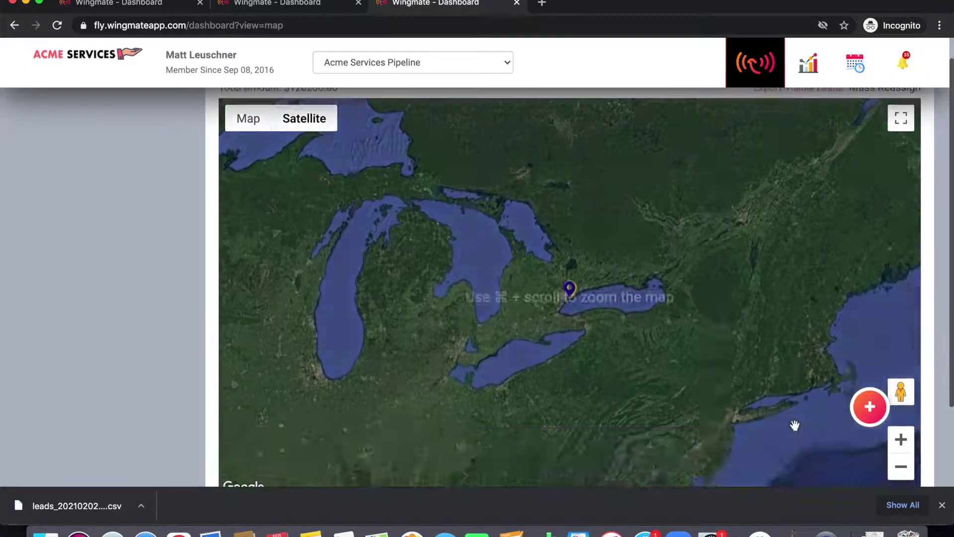
click(902, 377)
click(901, 377)
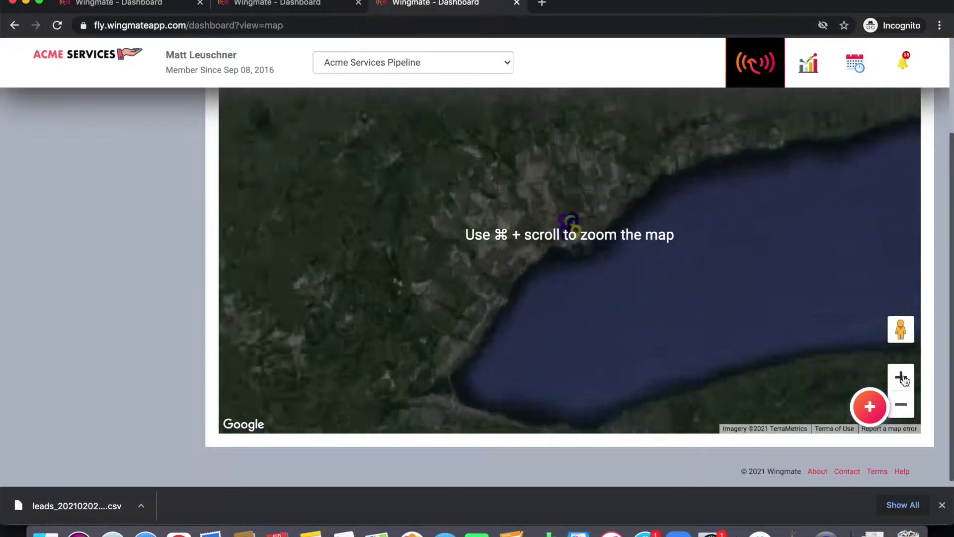
click(902, 378)
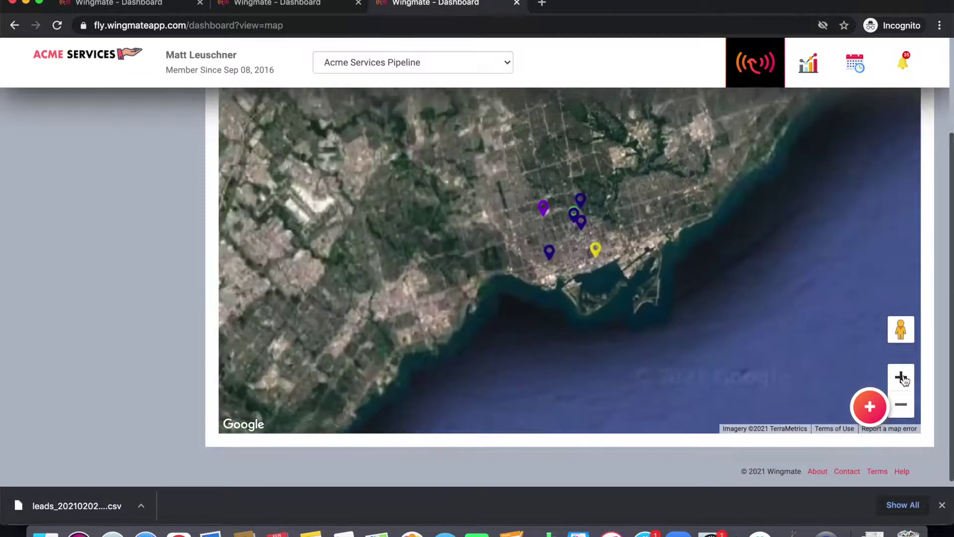
click(901, 377)
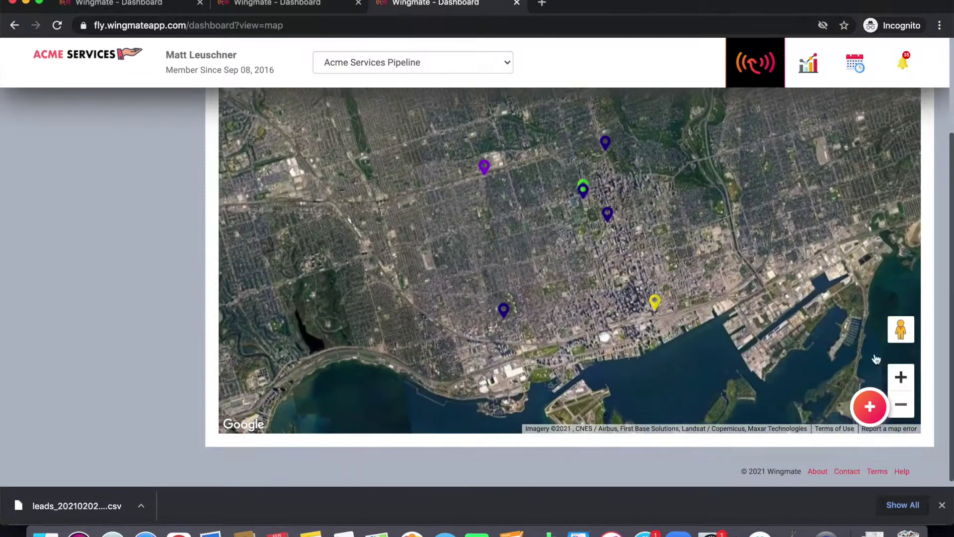
scroll(669, 264, down, 2)
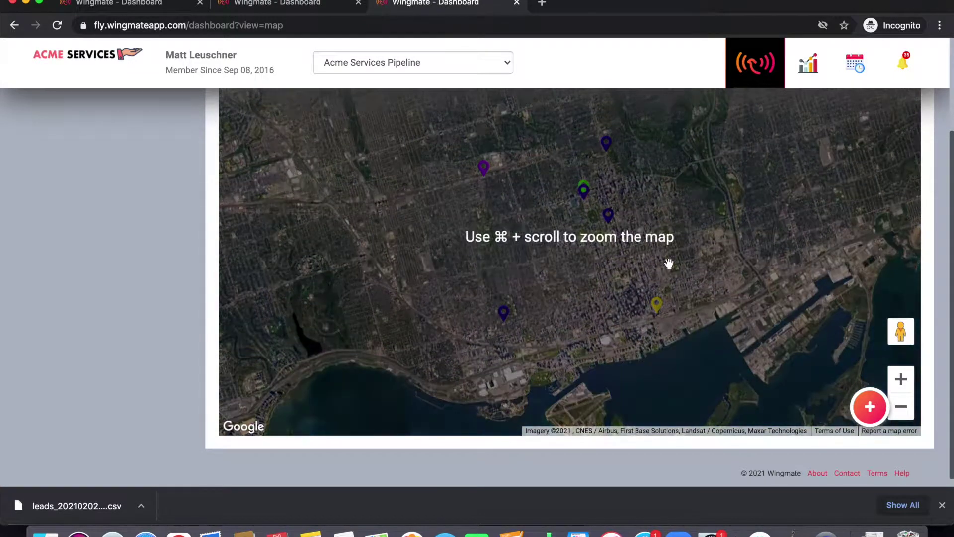
scroll(685, 249, up, 3)
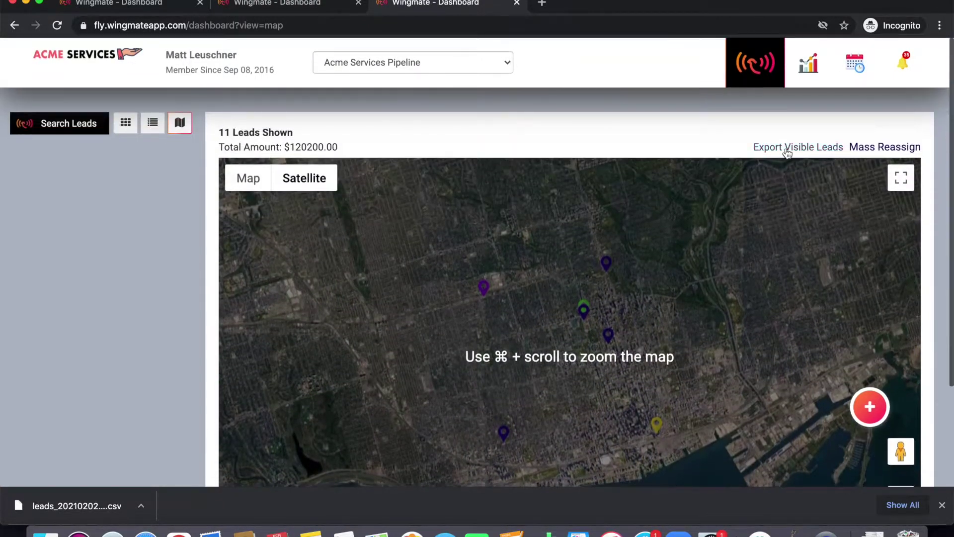
scroll(705, 341, down, 3)
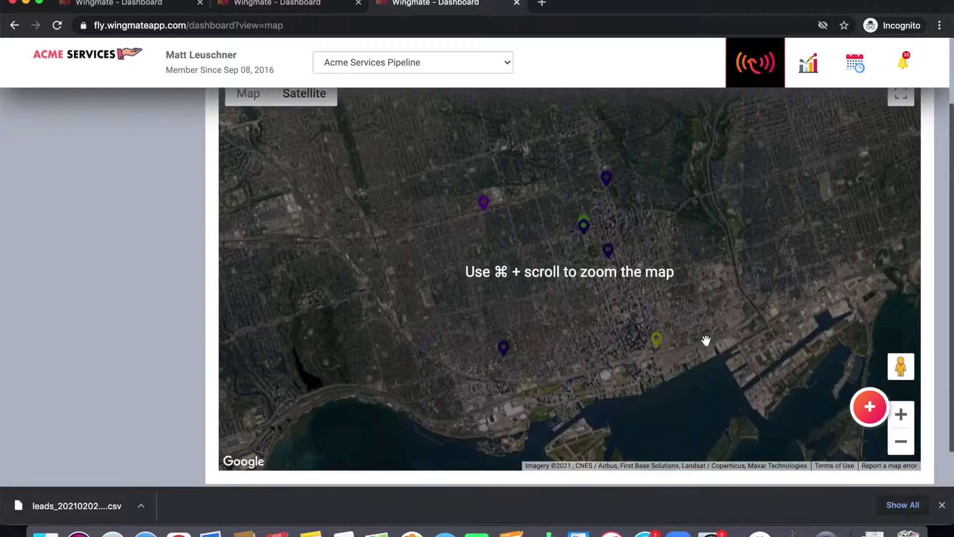
Step: Open the map details of leads #91737, #91739 and #70798
click(656, 342)
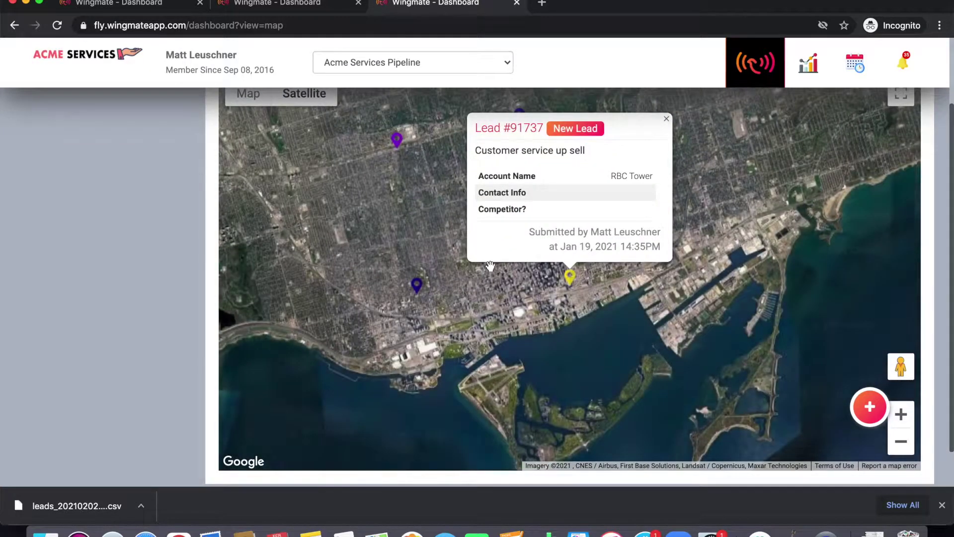
click(418, 294)
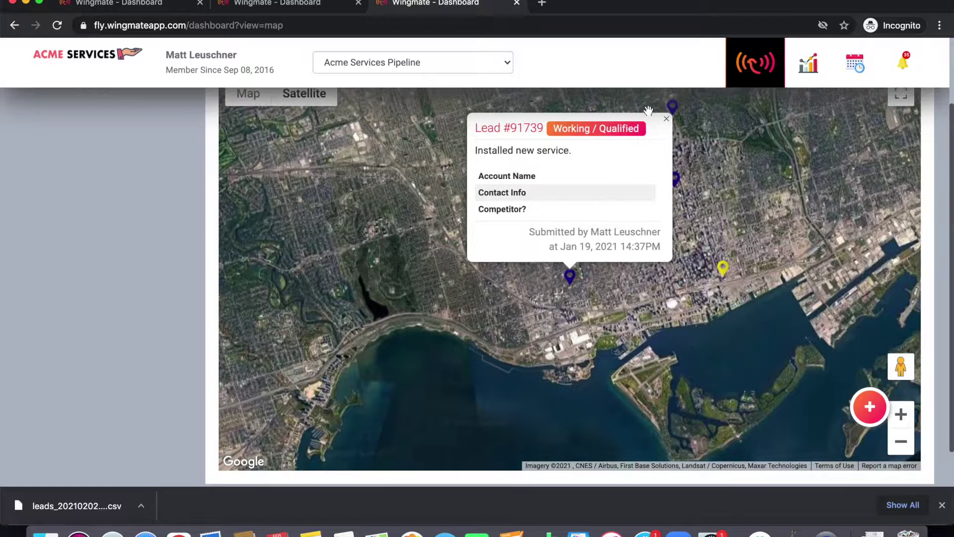
click(675, 110)
Step: Switch to the road map, zoom in, show Summerhill Market's info, then return to the board
scroll(426, 258, up, 2)
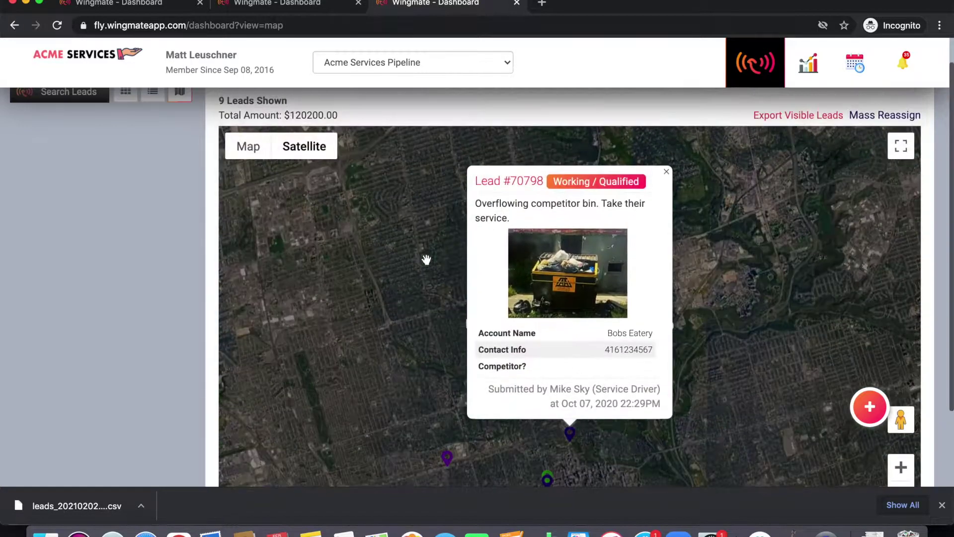
click(247, 150)
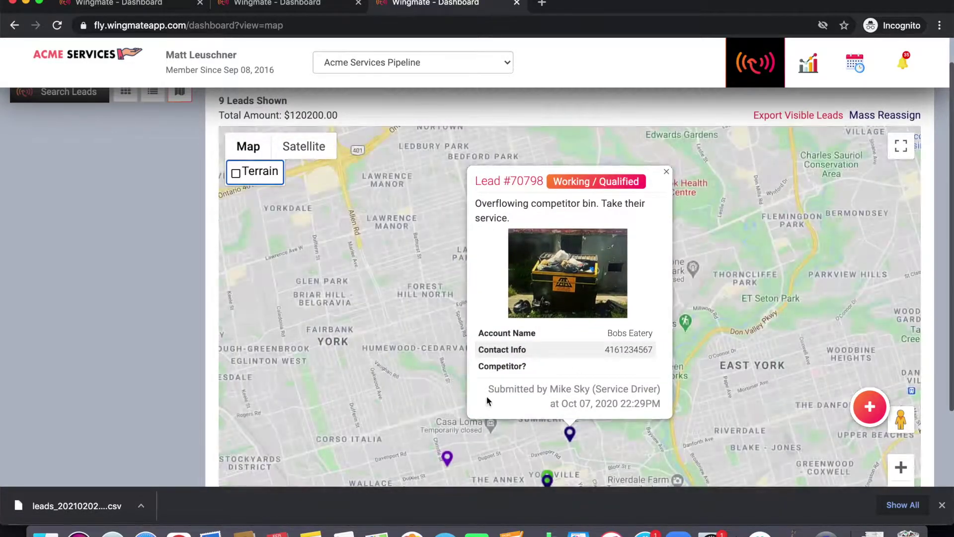
scroll(760, 275, up, 5)
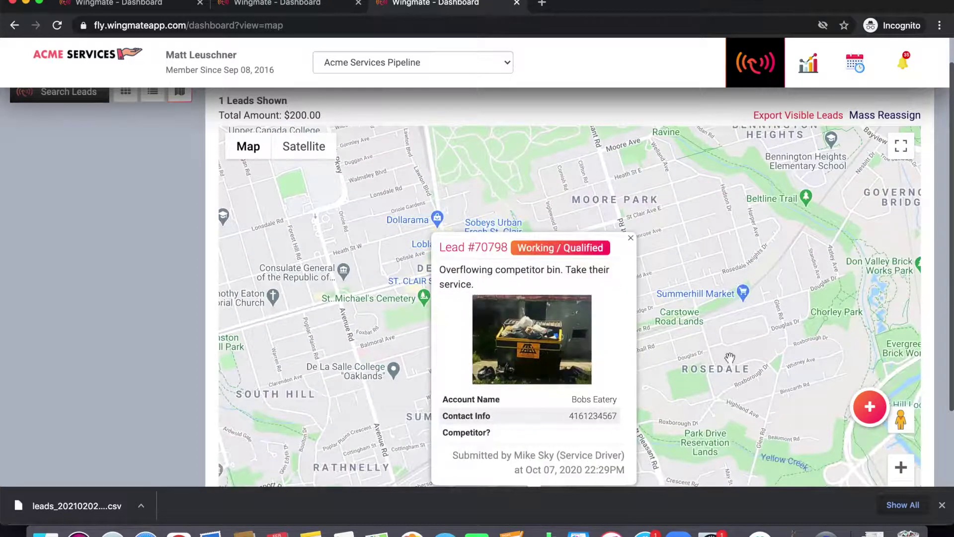
click(767, 182)
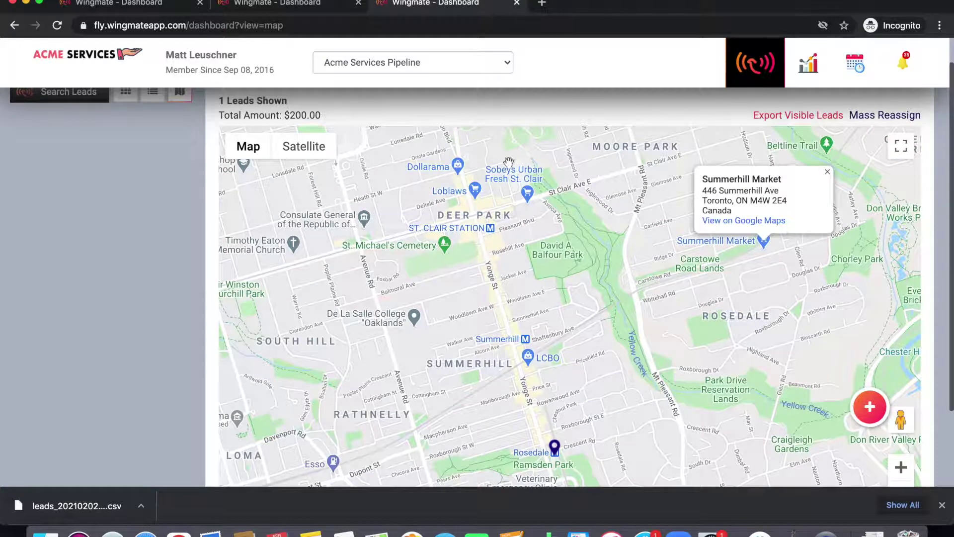
click(83, 56)
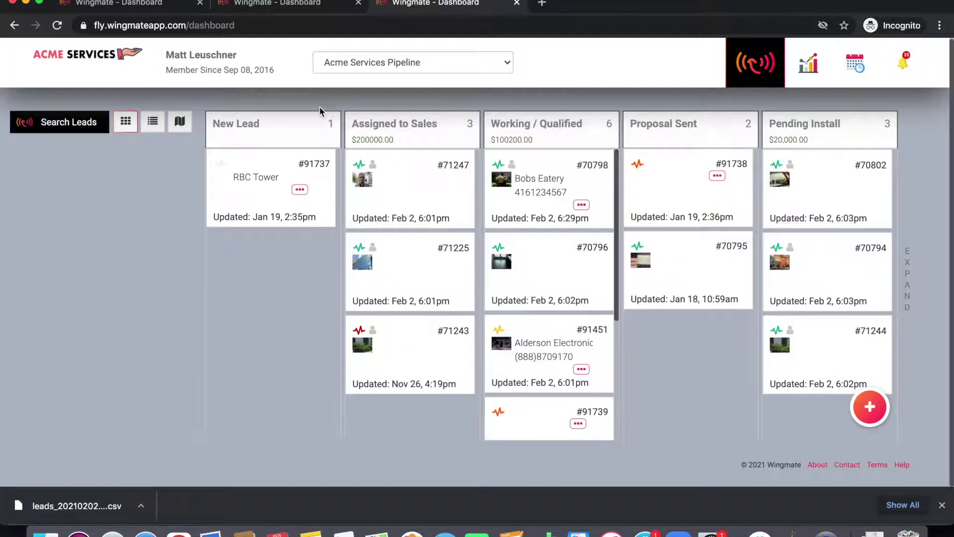
Step: Check the lead cards' activity icons, then expand card #91451 to see its full details
mouse_move(356, 169)
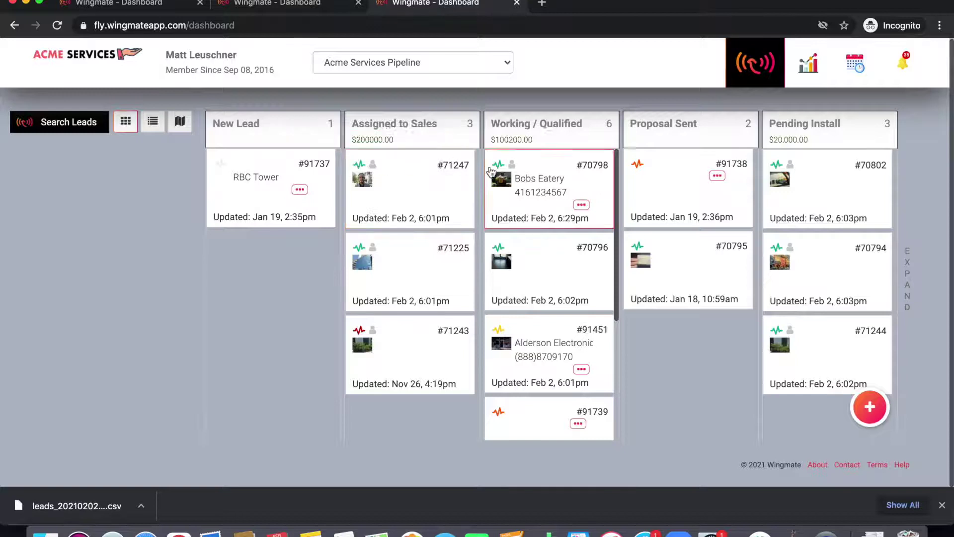
mouse_move(499, 169)
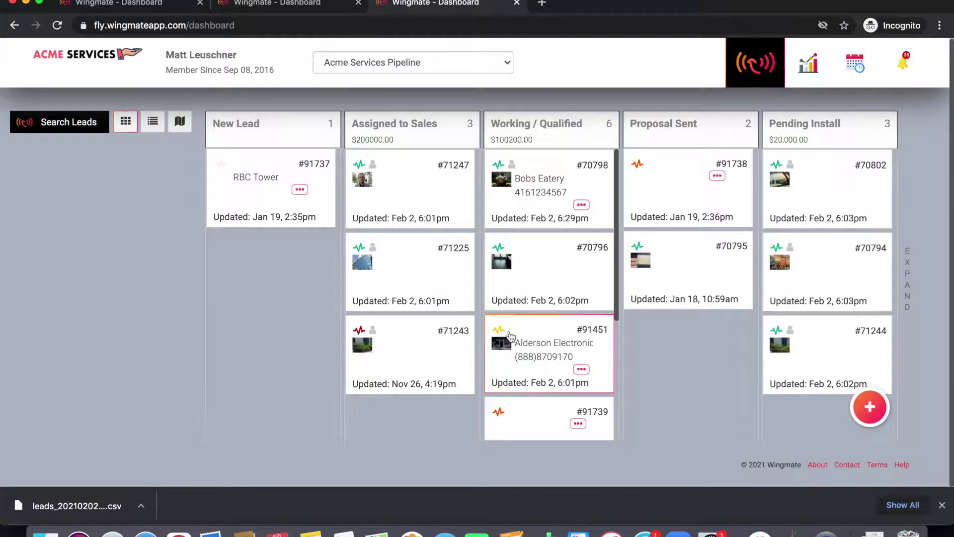
mouse_move(506, 331)
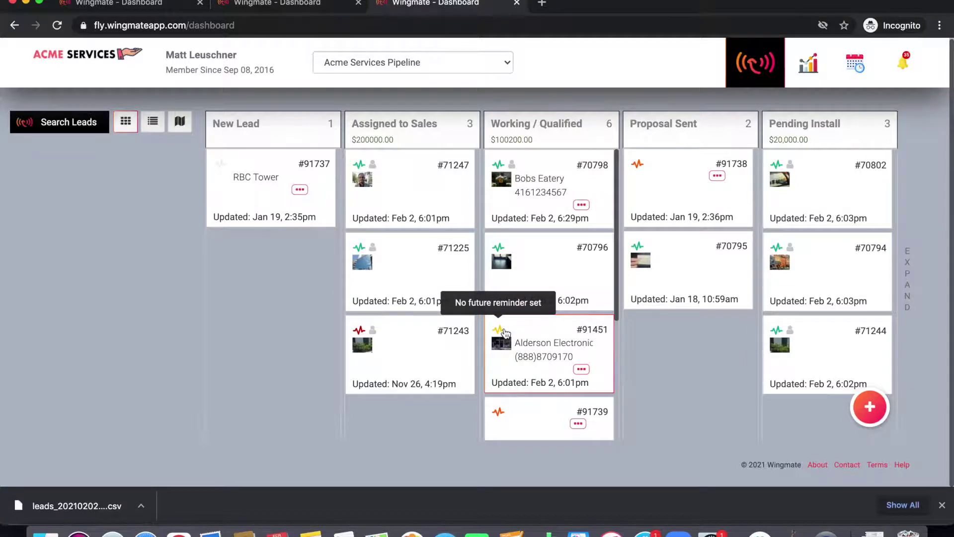
mouse_move(640, 170)
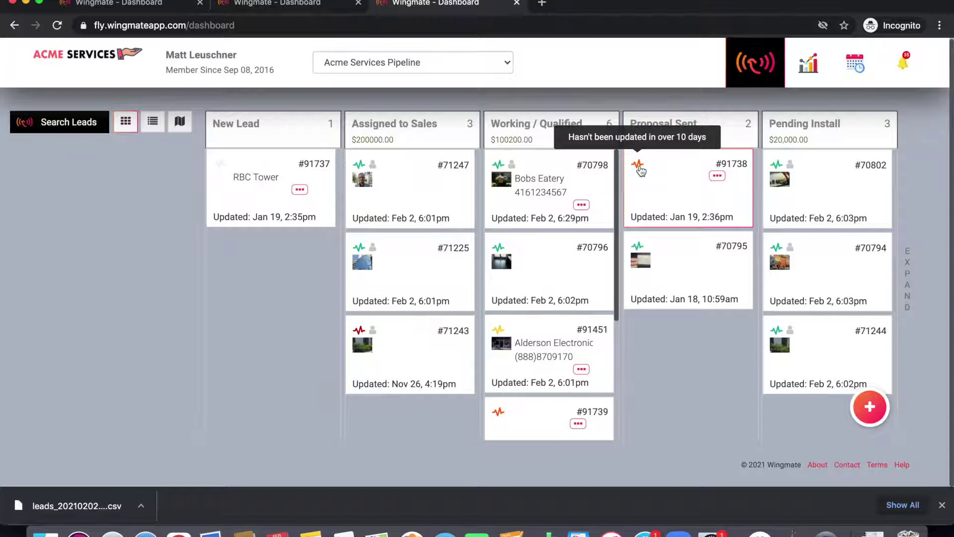
mouse_move(360, 336)
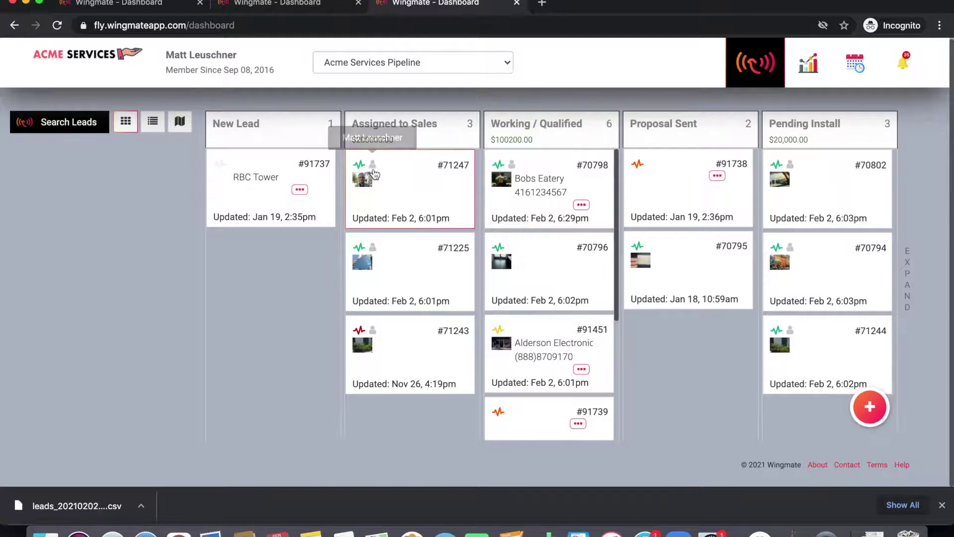
mouse_move(791, 169)
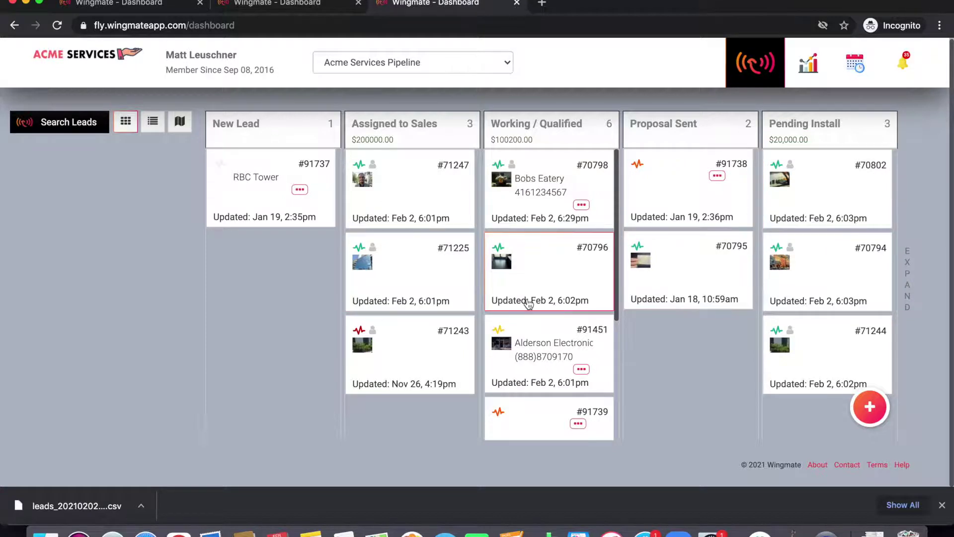
click(582, 370)
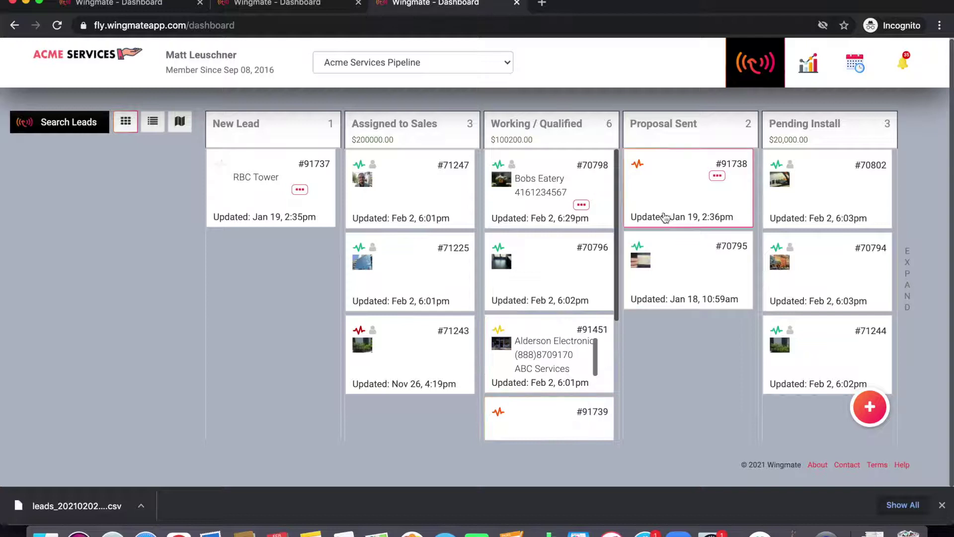
Step: Drag lead #91451 (Alderson Electronic) into Proposal Sent and dismiss the 'has been updated' banner
scroll(560, 351, down, 2)
scroll(560, 350, up, 2)
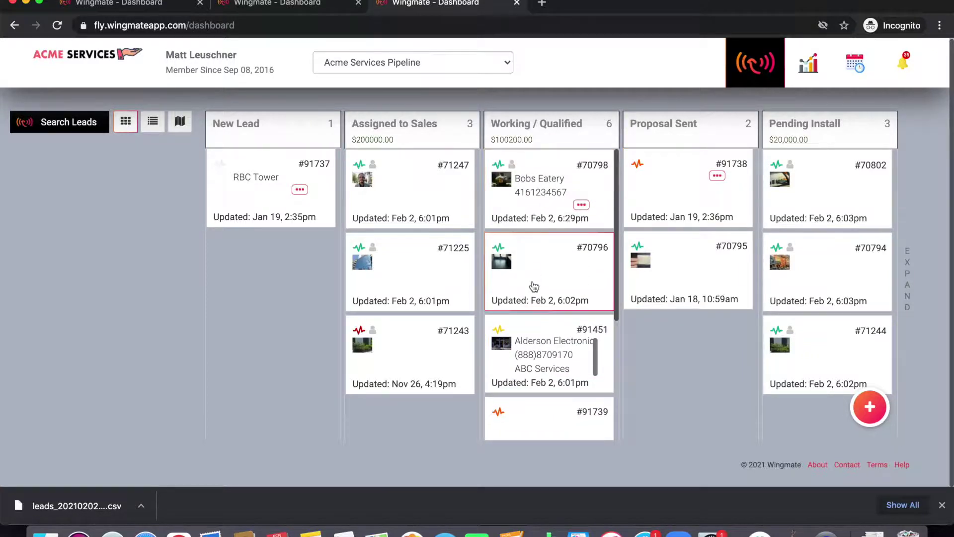
drag(530, 359, 661, 171)
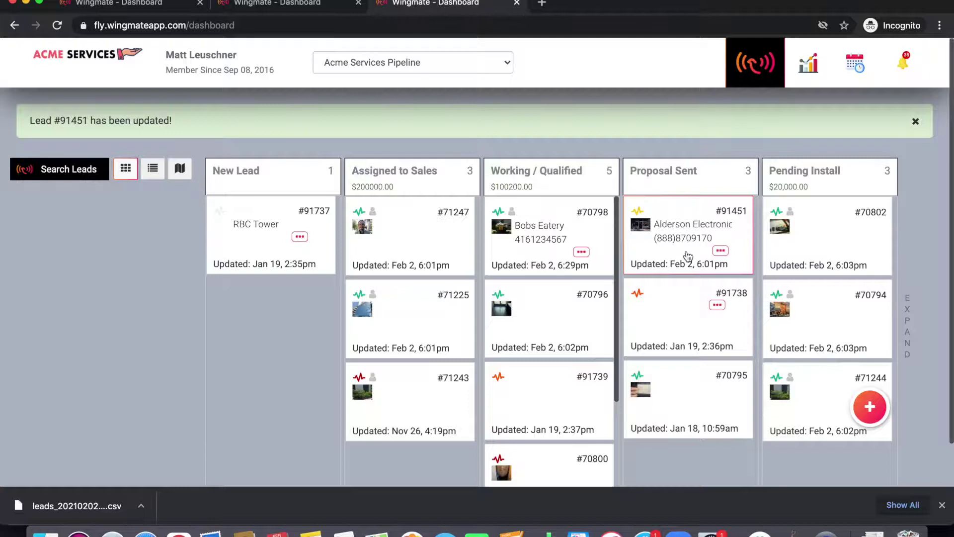
click(915, 123)
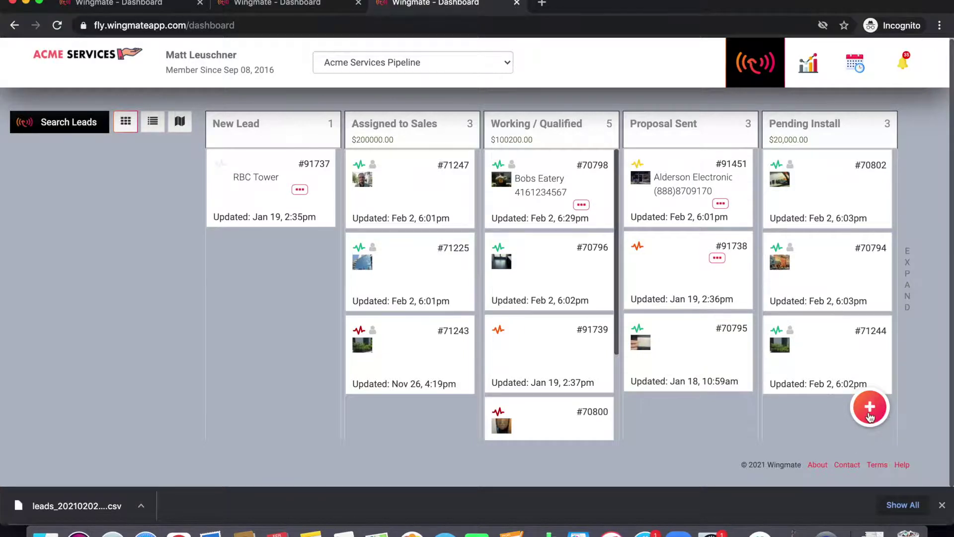
click(869, 416)
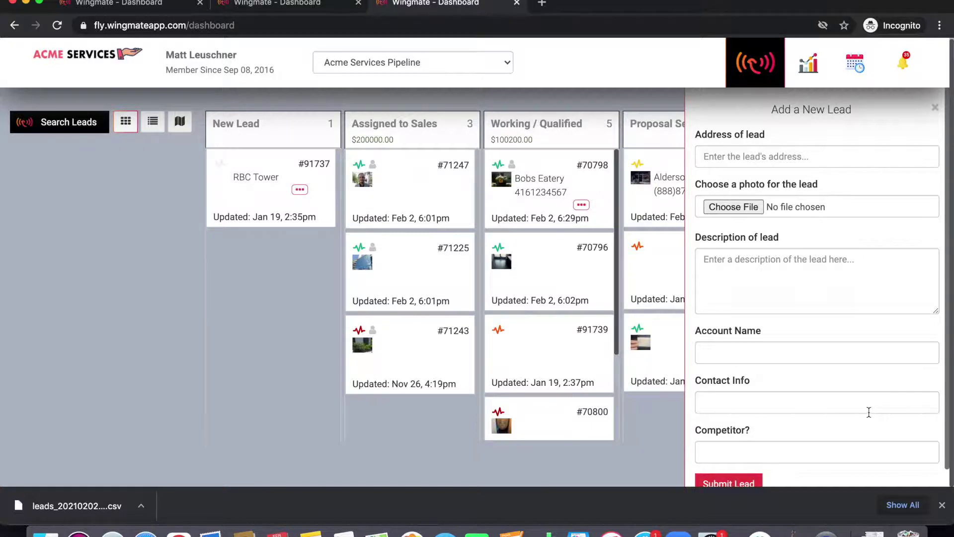
scroll(794, 343, down, 1)
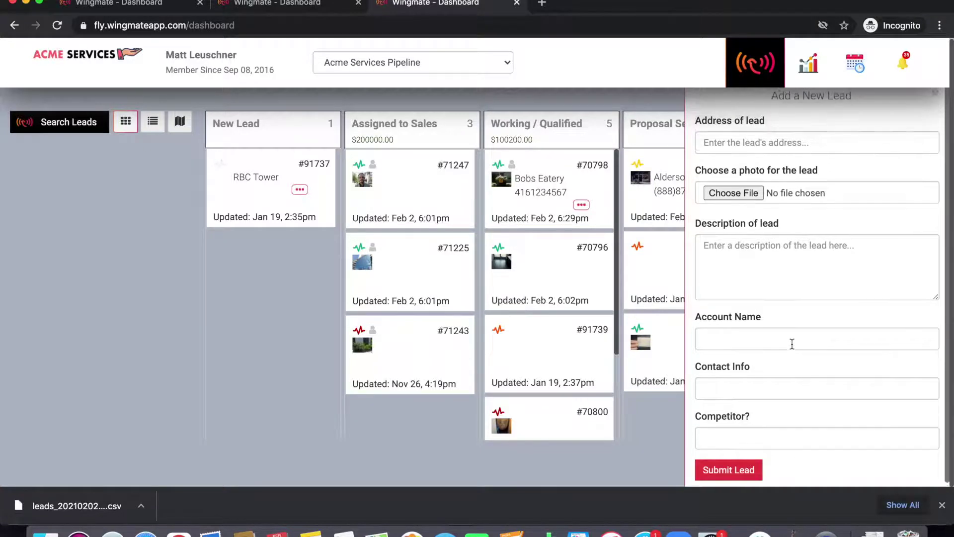
click(743, 331)
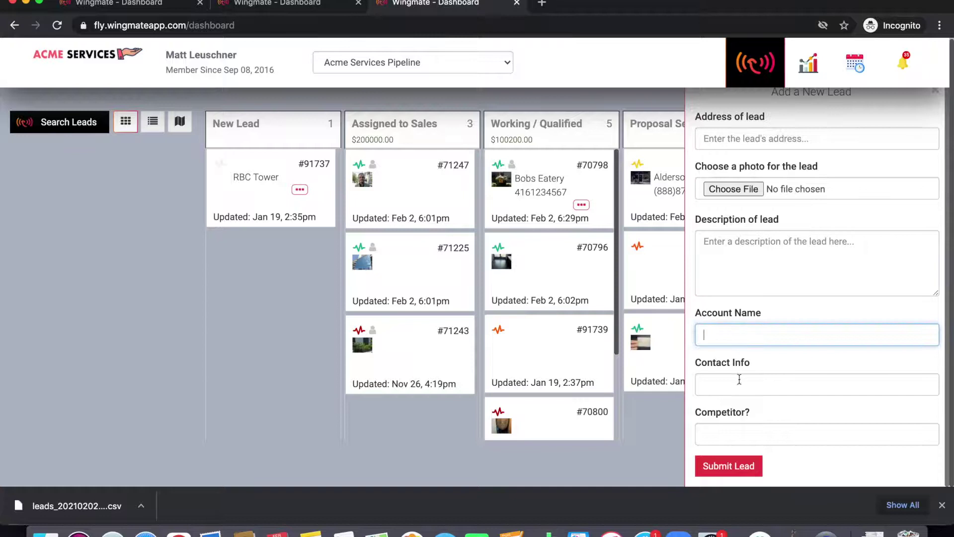
click(739, 380)
click(735, 426)
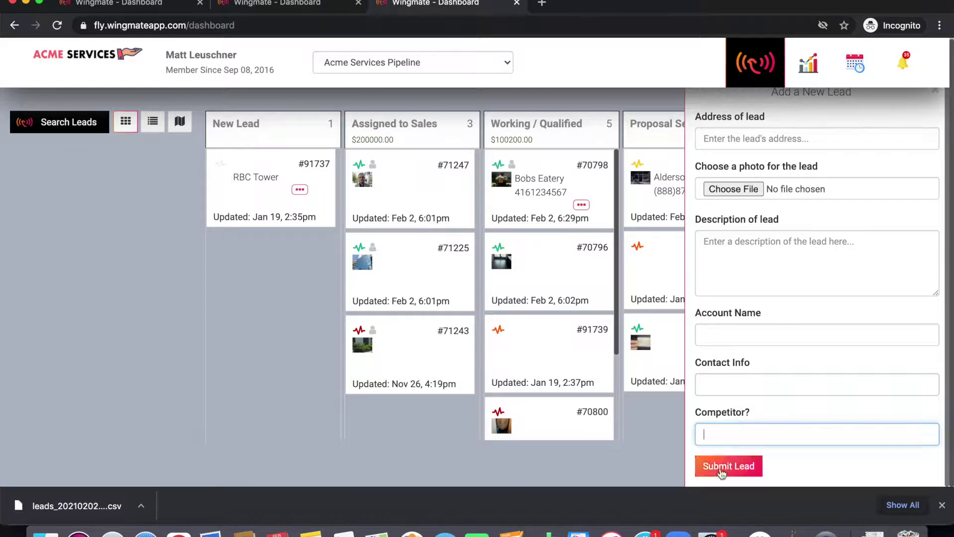
scroll(941, 144, up, 1)
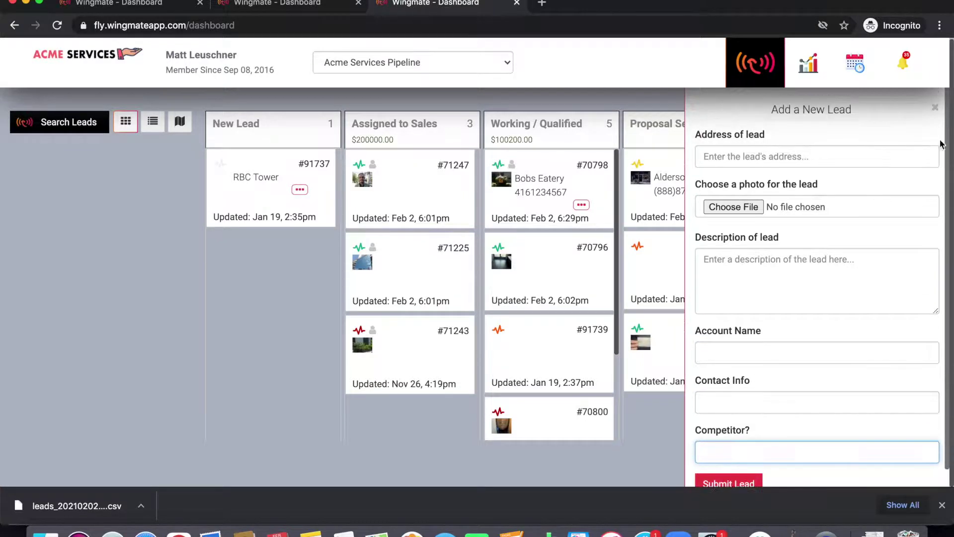
click(934, 112)
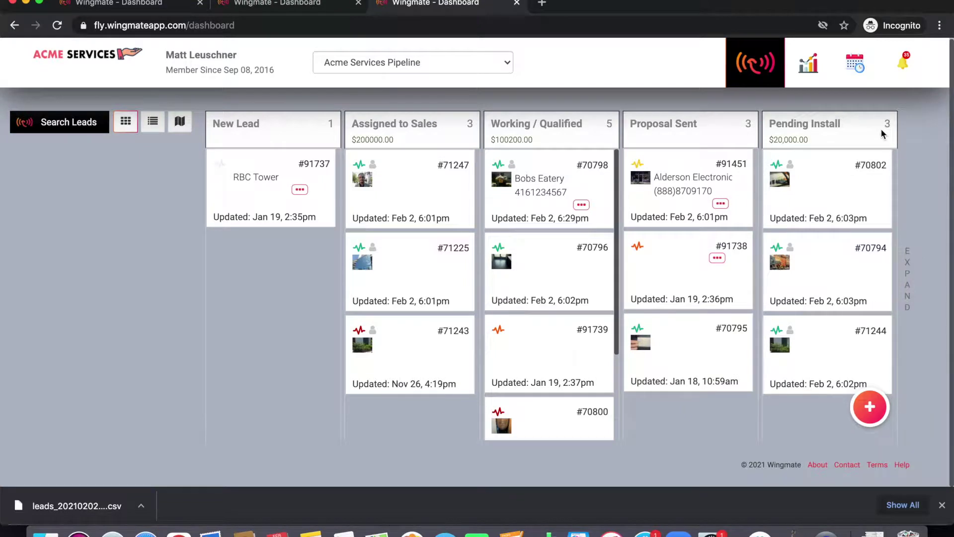
click(747, 78)
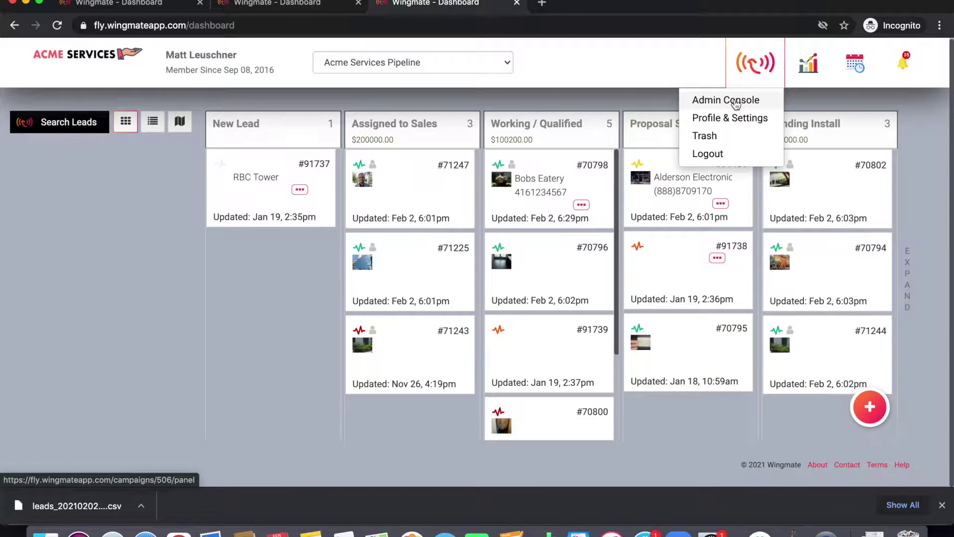
click(812, 73)
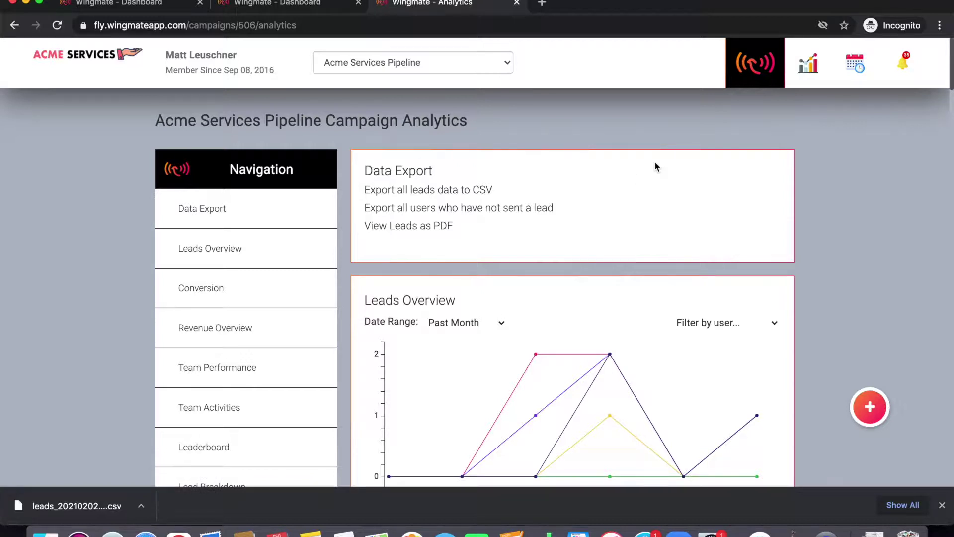
Step: Glance at the notifications, then scroll to Leads Overview and check its data points
click(900, 65)
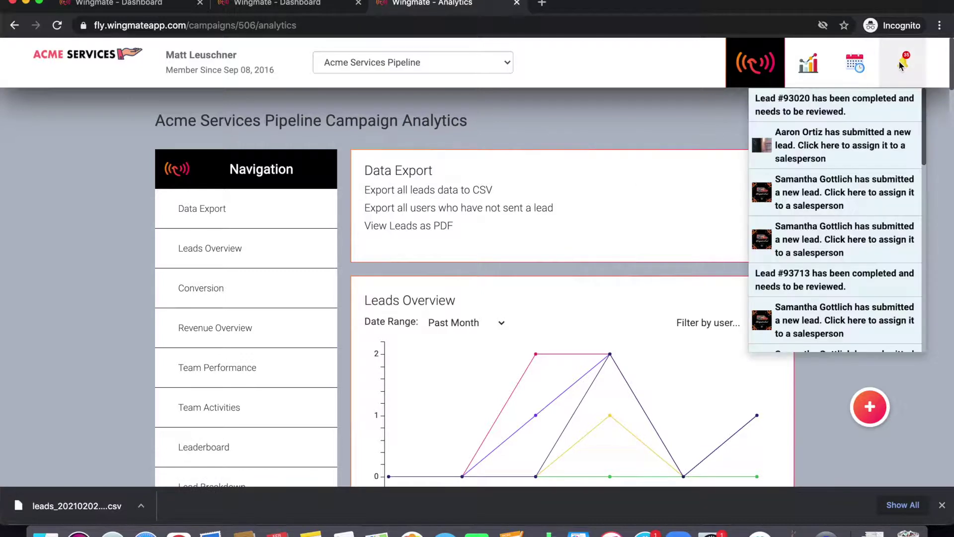
click(809, 66)
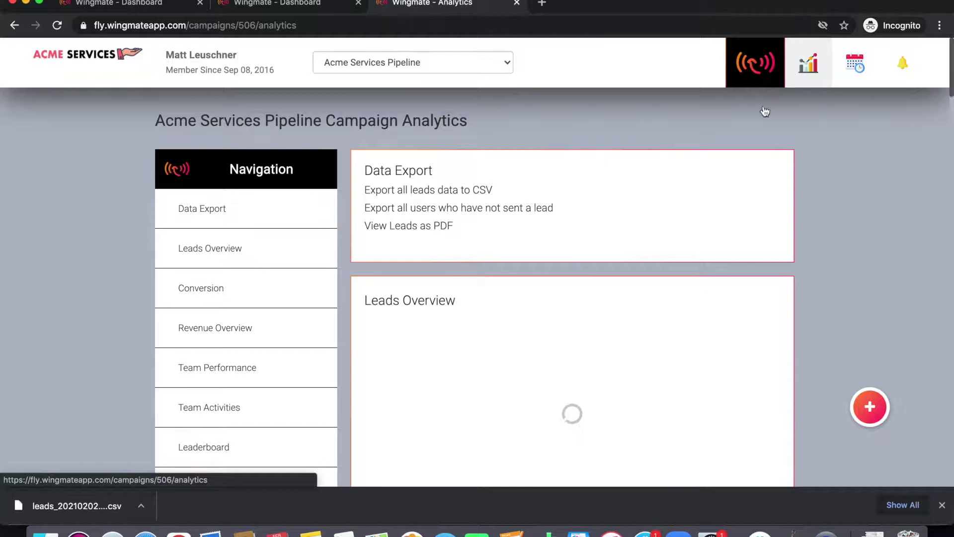
scroll(726, 169, down, 1)
scroll(726, 171, down, 1)
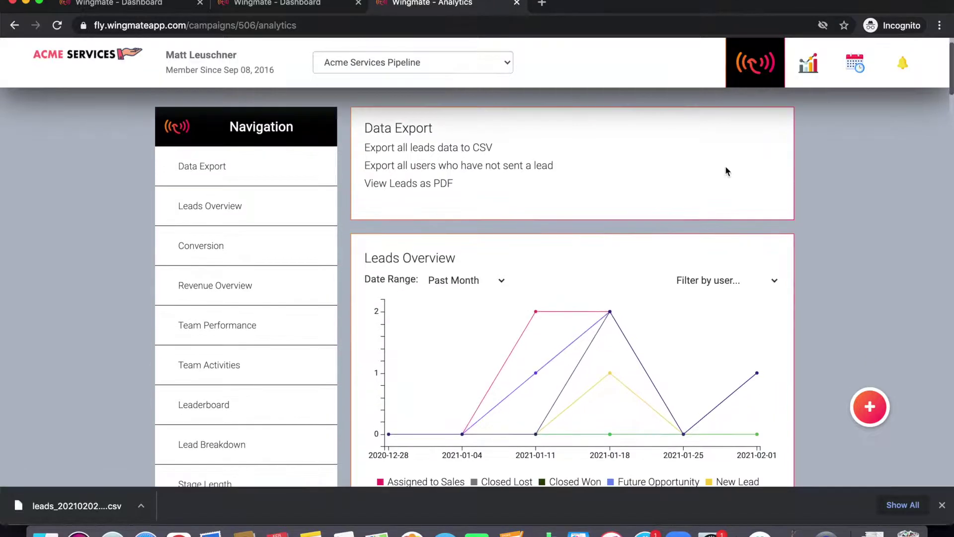
scroll(723, 183, down, 1)
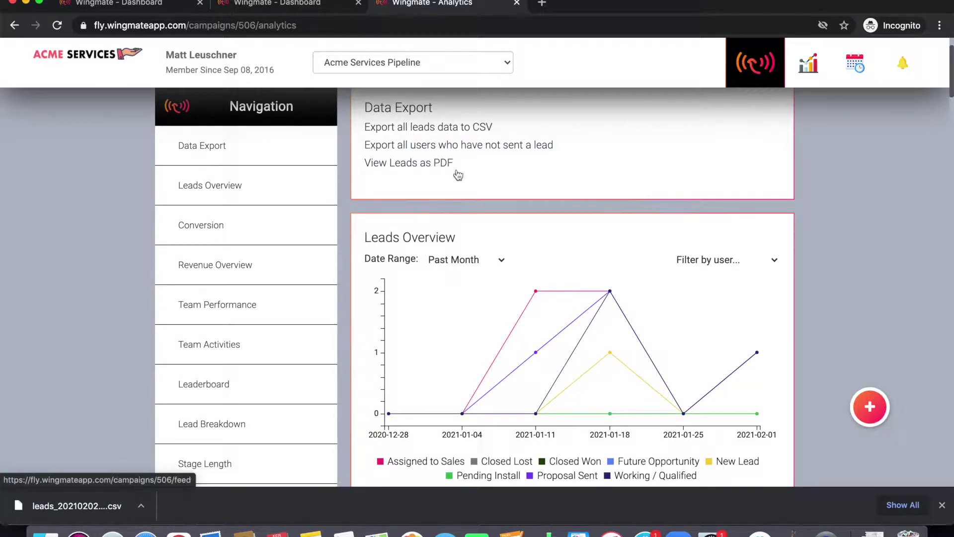
scroll(499, 207, down, 5)
mouse_move(538, 219)
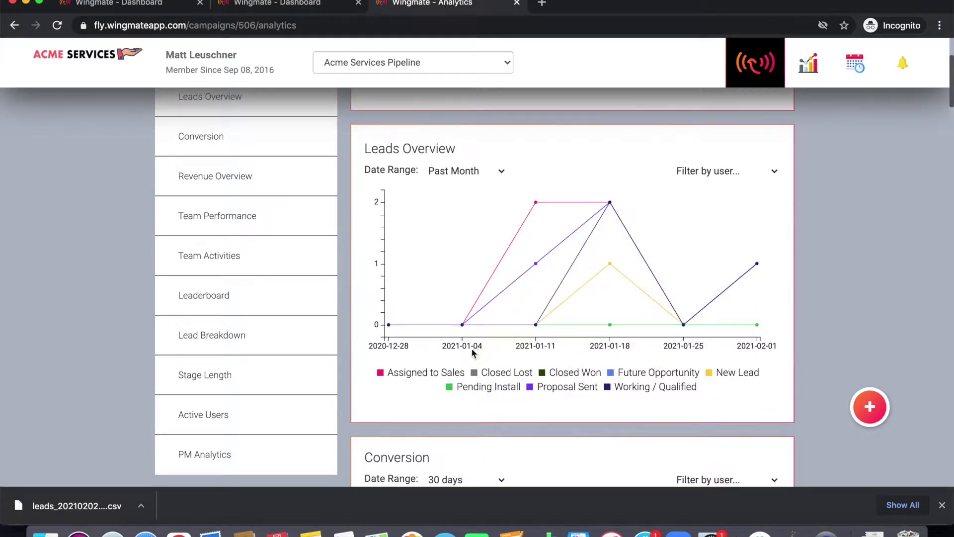
mouse_move(584, 219)
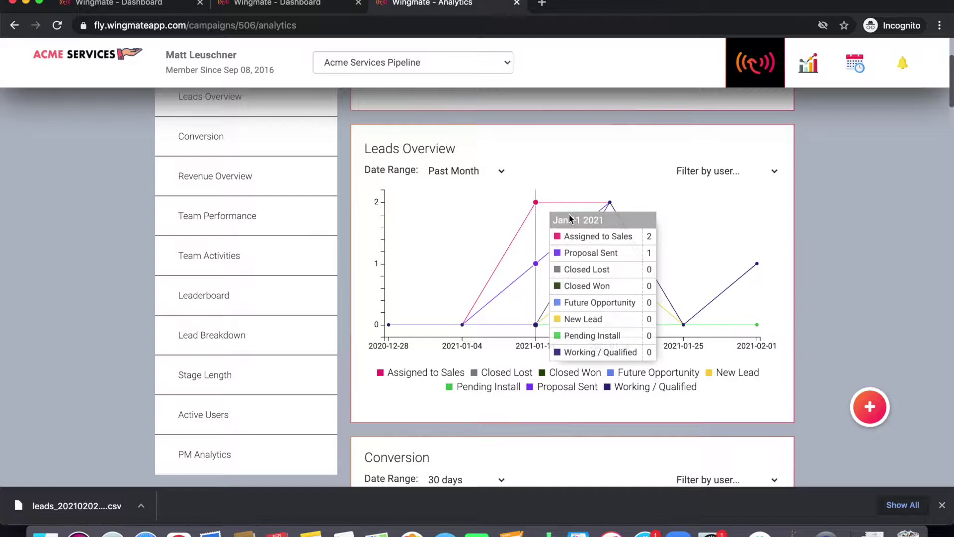
Step: Review the chart's Date Range and user filter options, keeping Past Month and all users
click(474, 176)
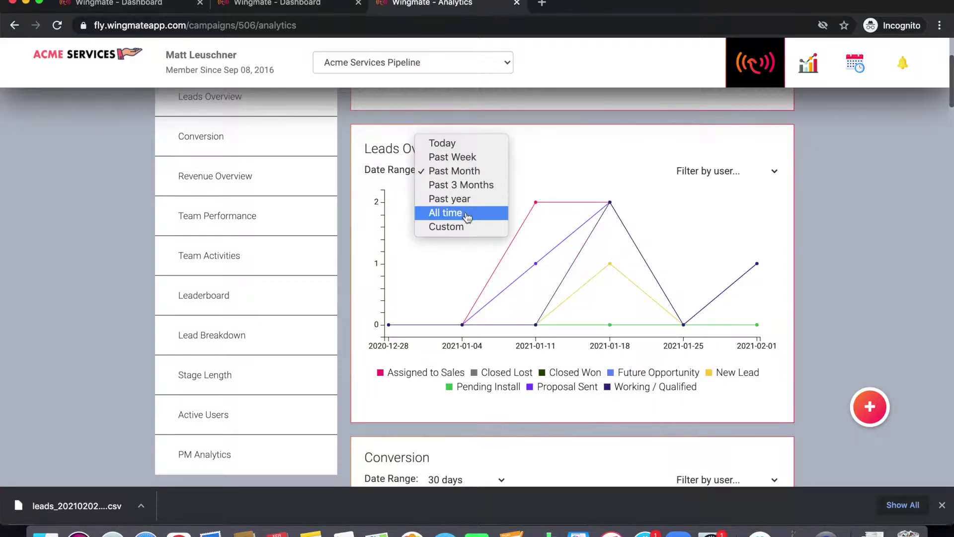
click(711, 181)
click(712, 179)
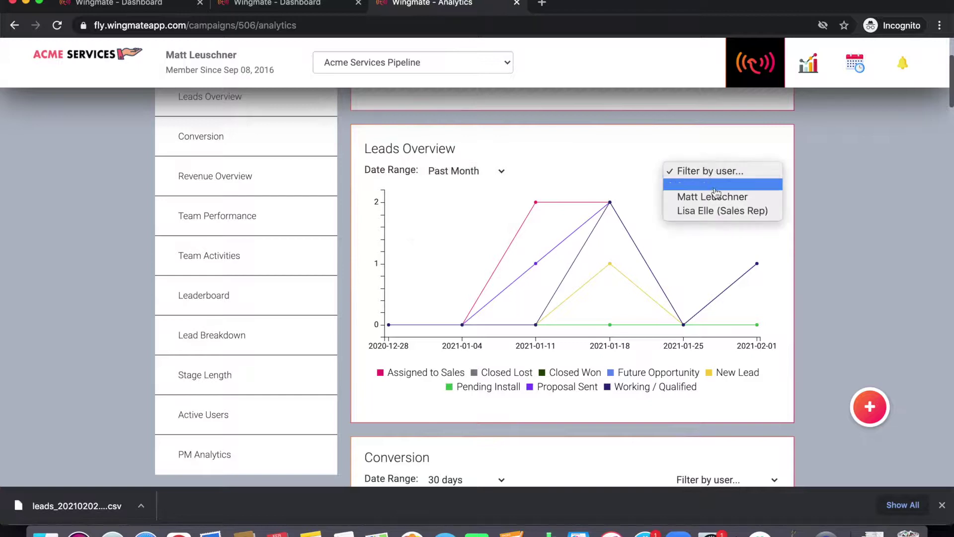
click(842, 222)
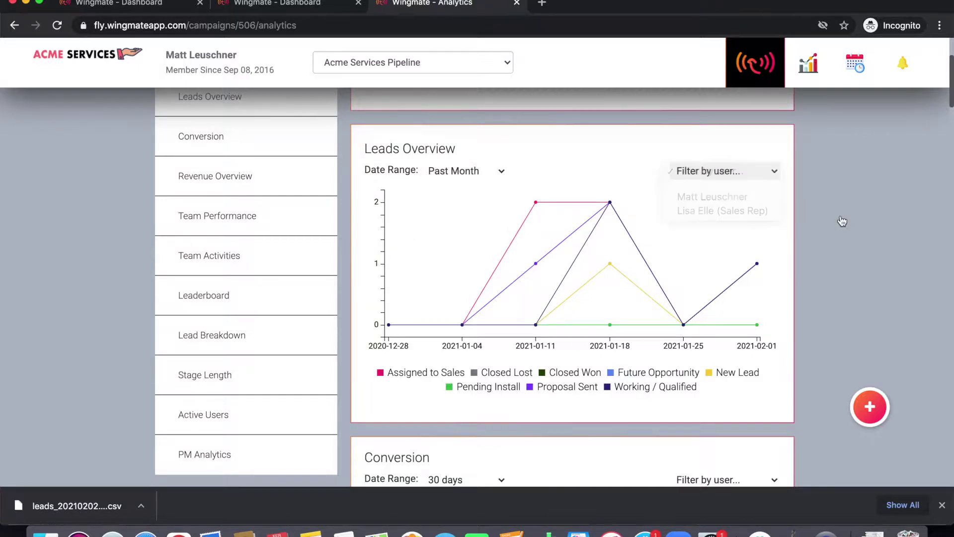
Step: Look over Conversion and Revenue Overview, checking the revenue date range but keeping 30 days
mouse_move(681, 284)
scroll(679, 281, down, 8)
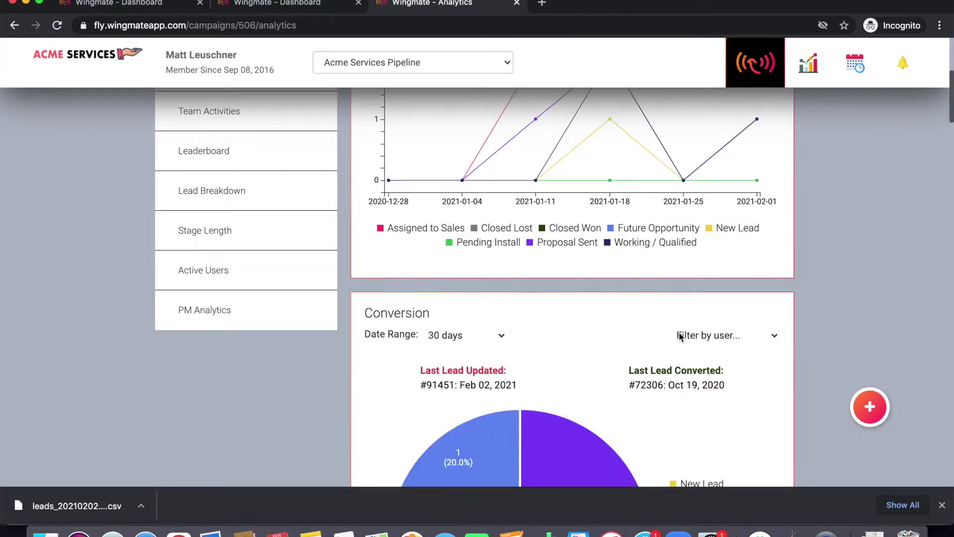
scroll(676, 336, up, 1)
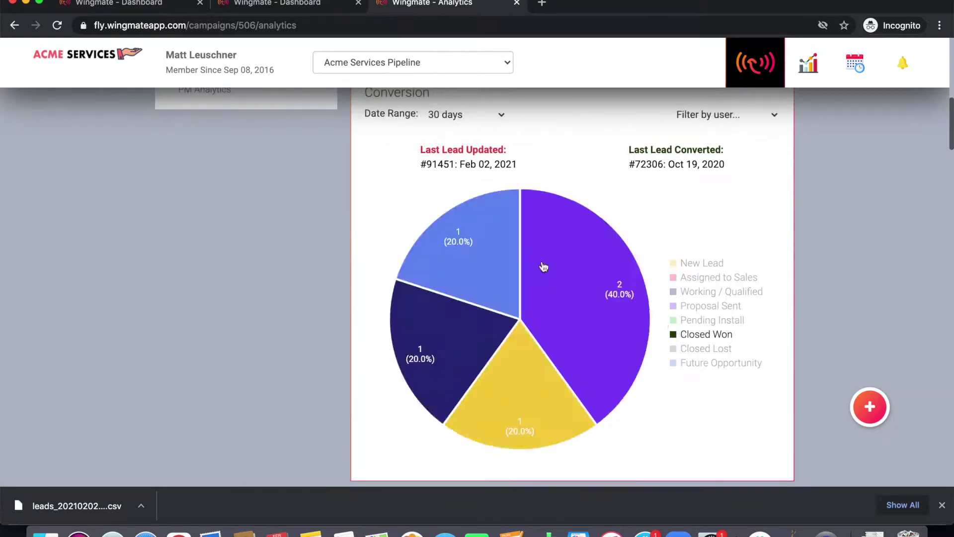
mouse_move(473, 308)
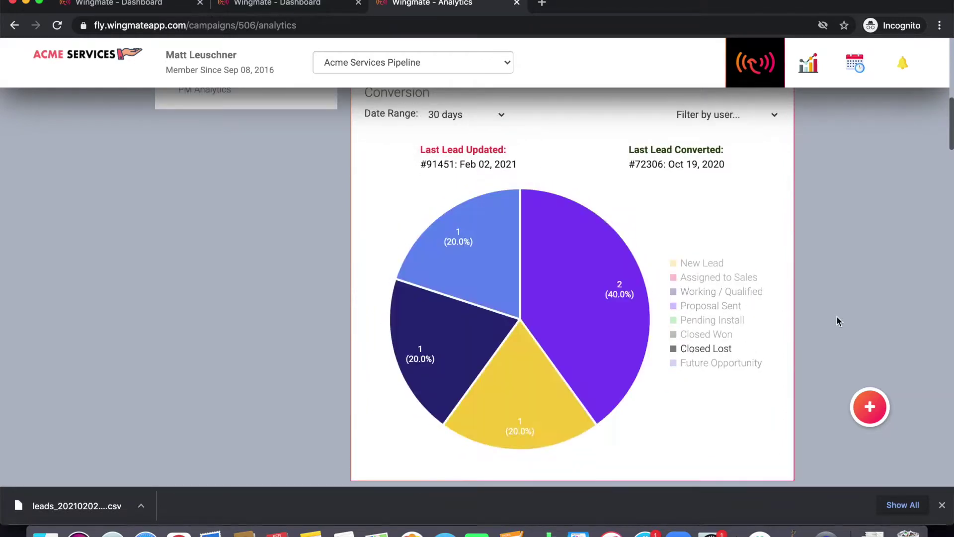
scroll(837, 318, down, 9)
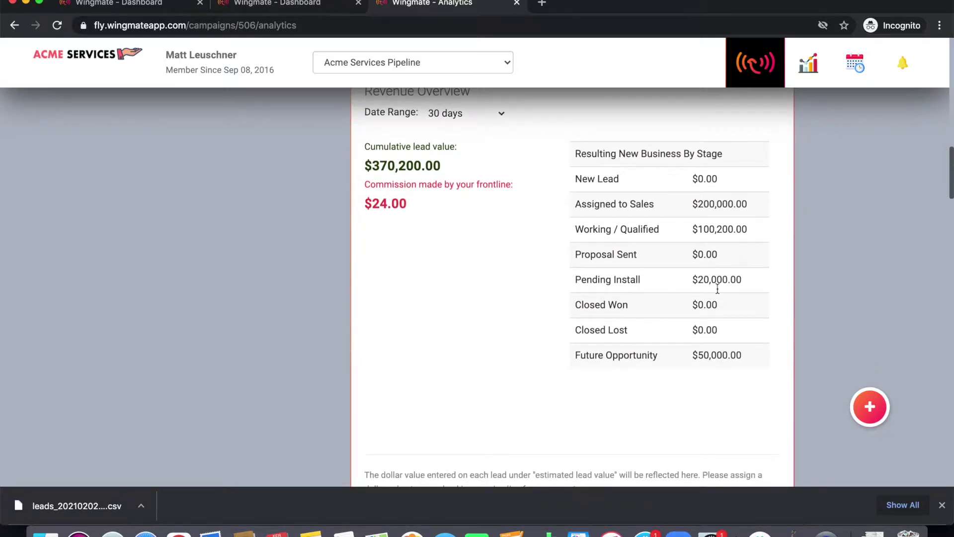
scroll(588, 245, up, 2)
click(472, 169)
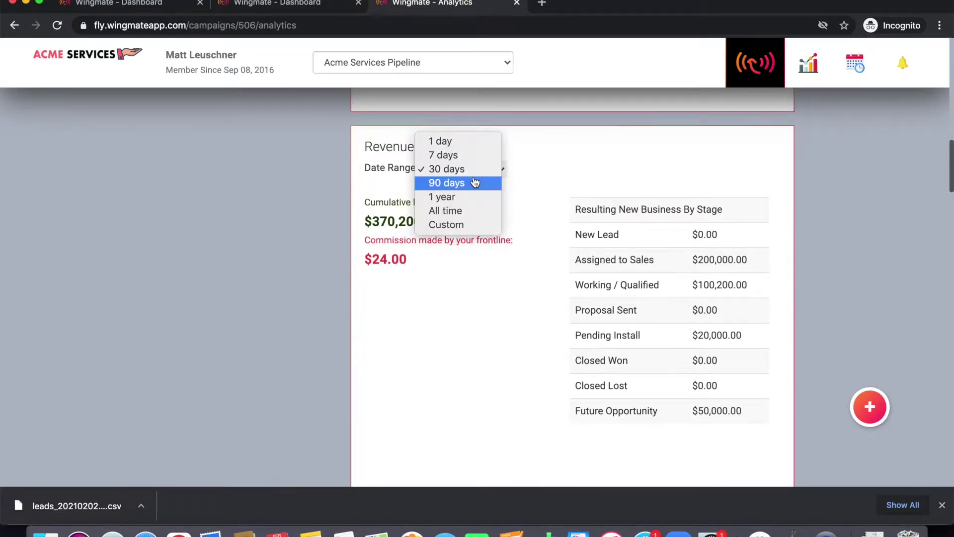
click(471, 322)
Step: Expand and collapse each team member's stage breakdown in Team Performance
scroll(471, 318, down, 10)
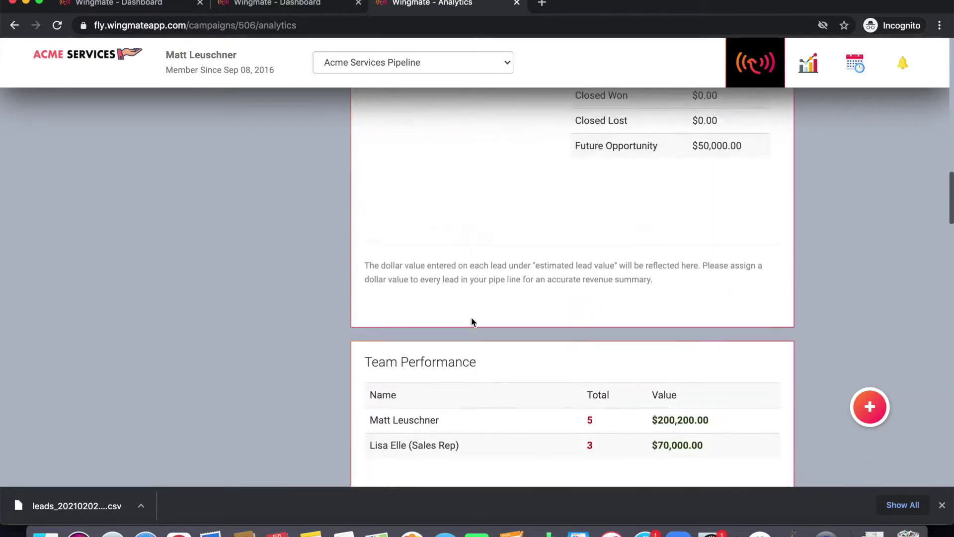
scroll(471, 318, up, 1)
click(464, 256)
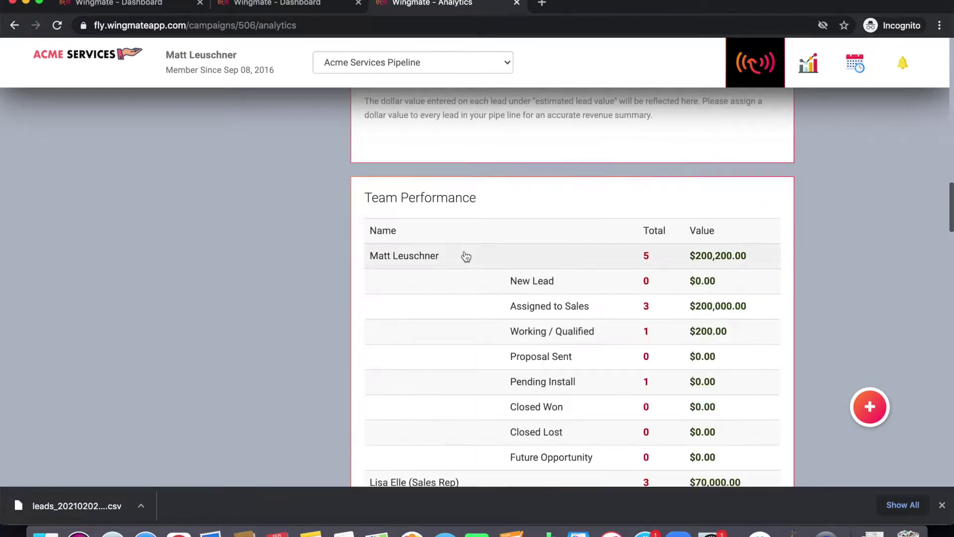
click(465, 256)
click(459, 280)
scroll(472, 301, down, 3)
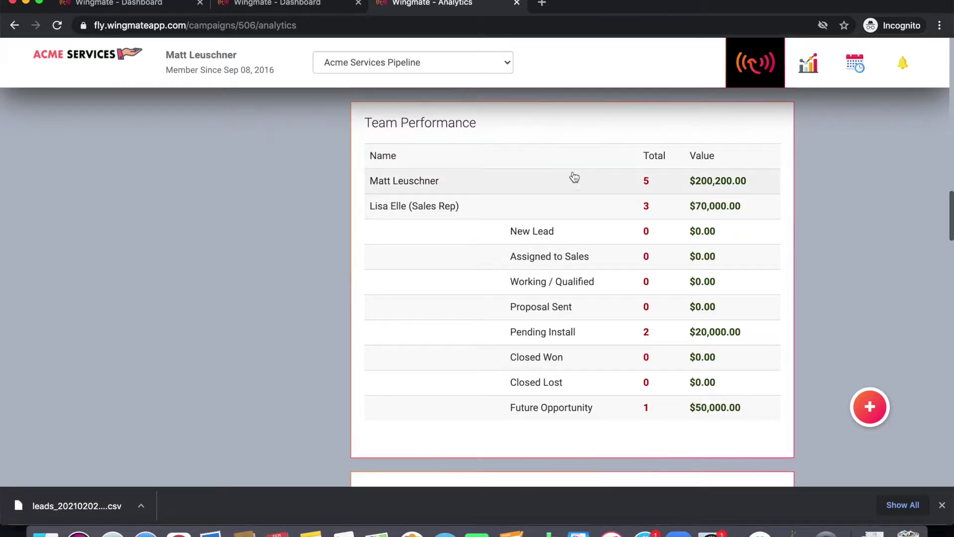
click(554, 207)
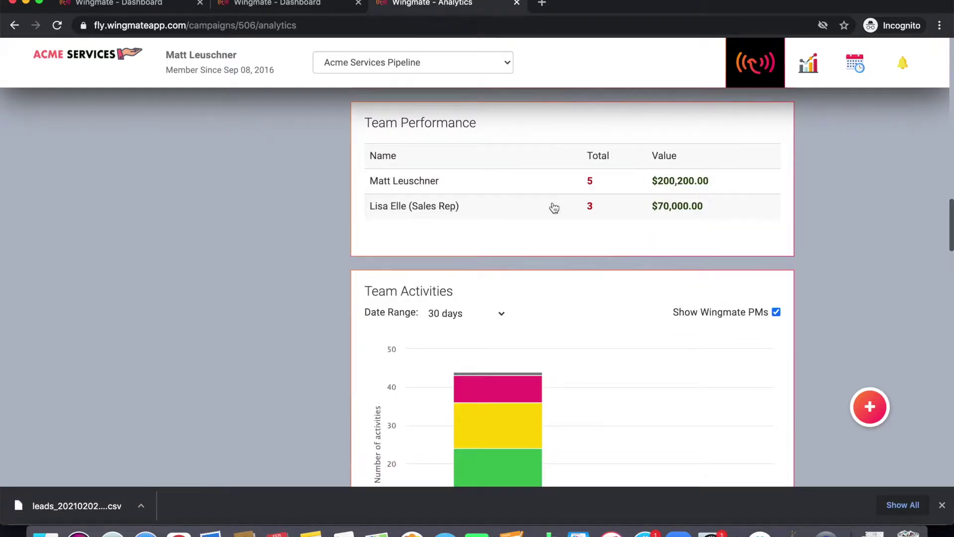
Step: Tick Show Wingmate PMs in Team Activities and toggle Reminders Due off and back on
scroll(674, 202, down, 3)
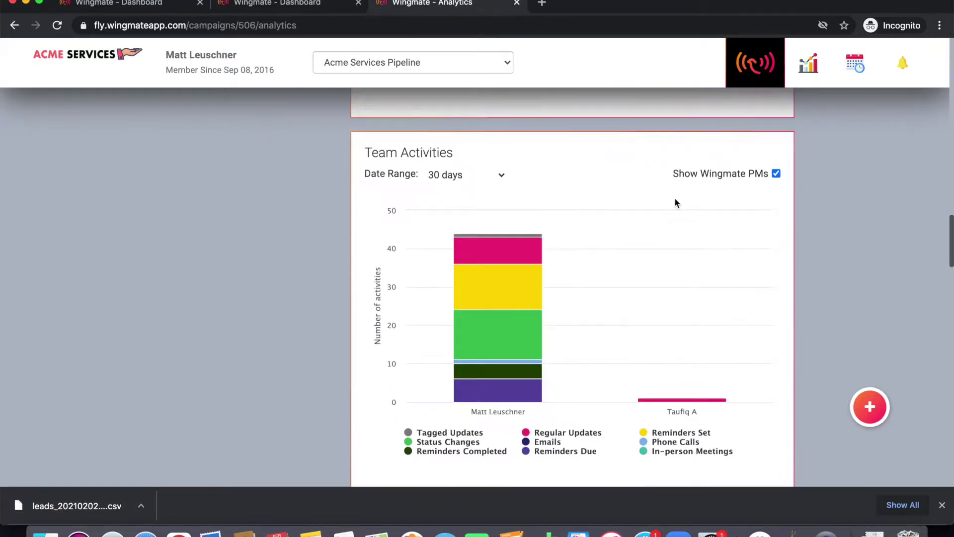
click(776, 175)
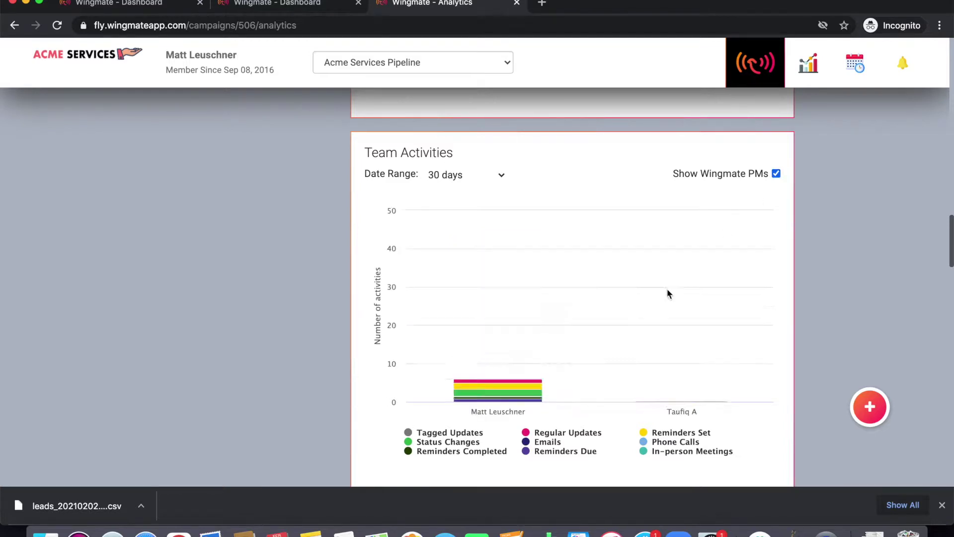
scroll(663, 293, down, 1)
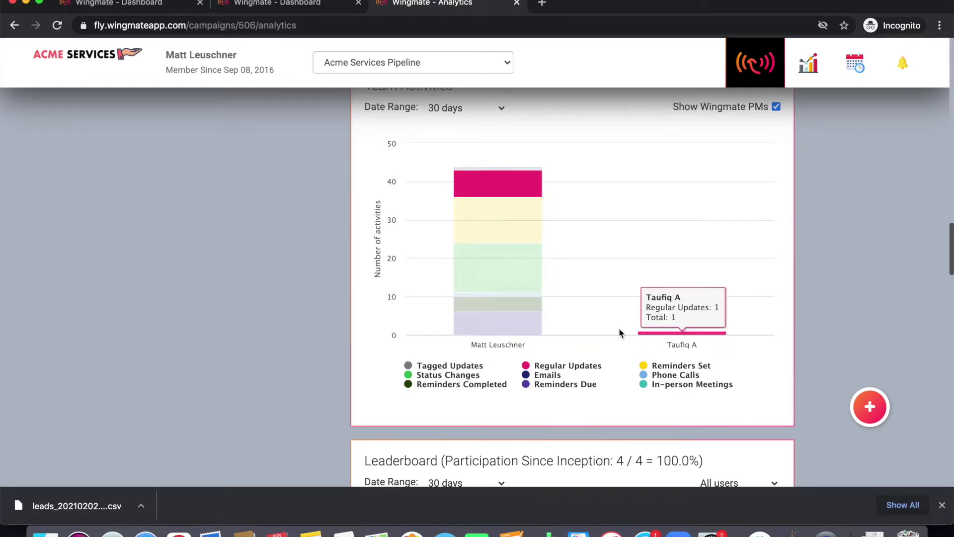
click(542, 393)
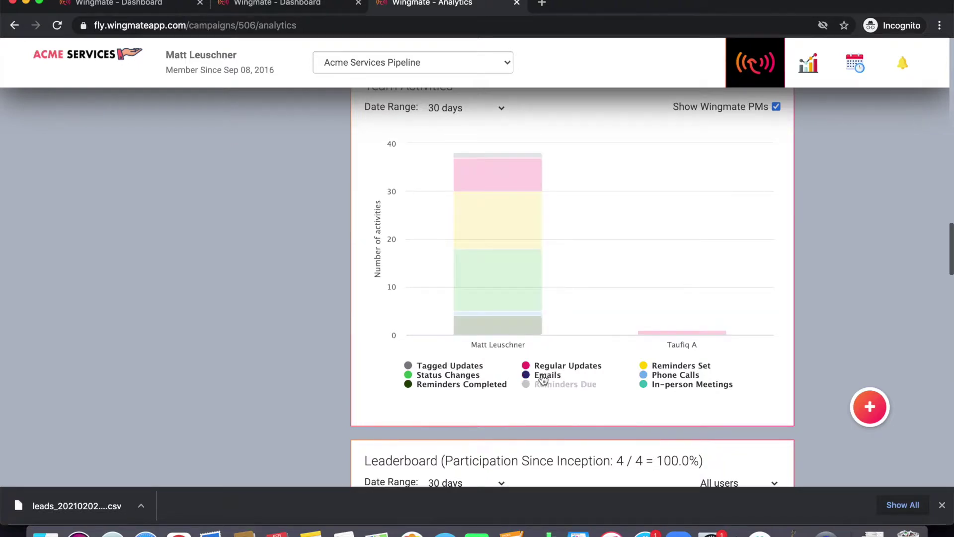
click(547, 384)
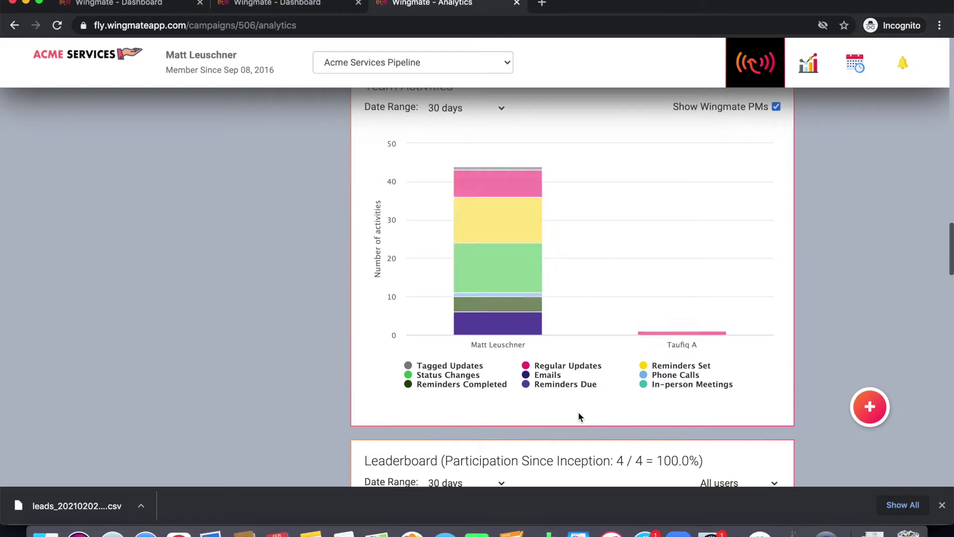
scroll(578, 416, down, 7)
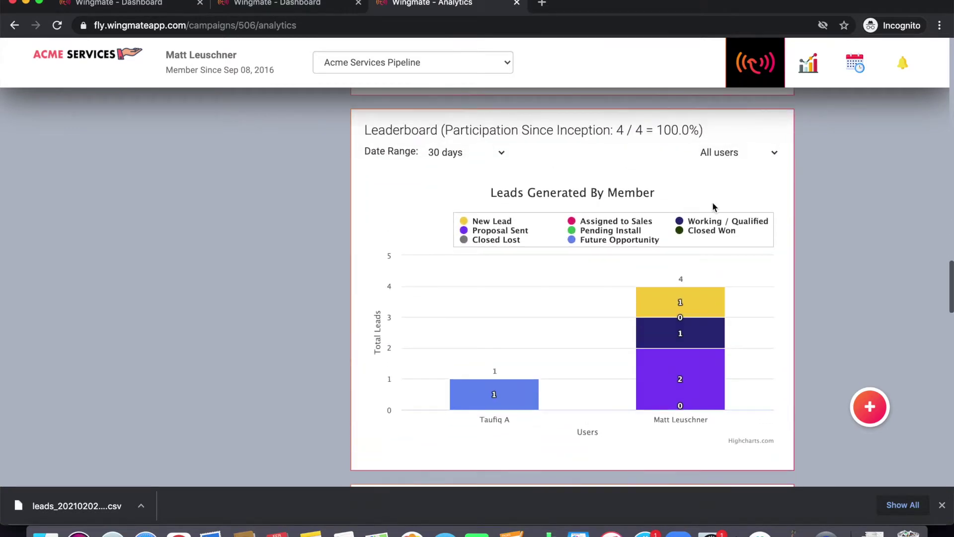
Step: Check the Leaderboard's user group and date range options, keeping all users over 30 days
click(754, 147)
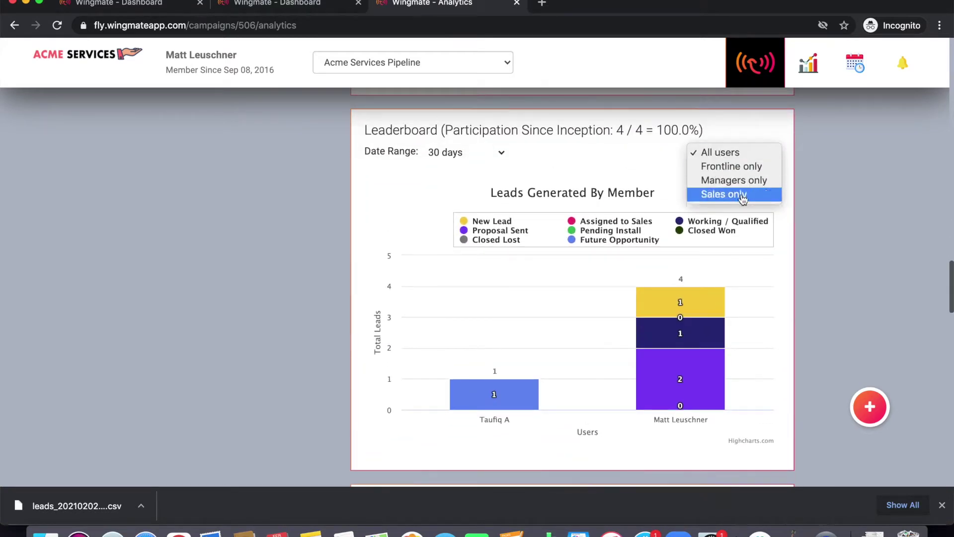
click(469, 174)
click(462, 152)
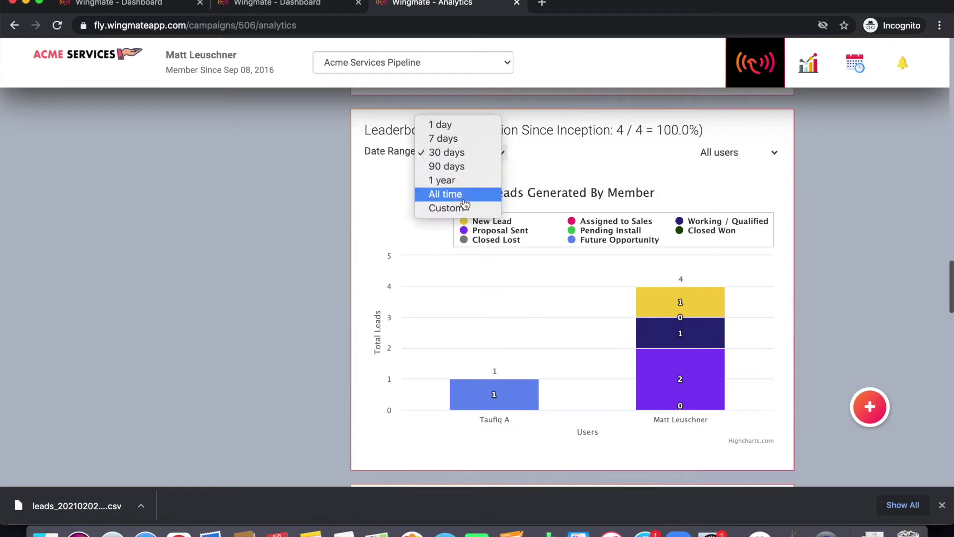
click(317, 222)
Step: Scroll through Lead Breakdown and Average Lead Stage Length, then return to the leads dashboard
scroll(347, 293, down, 8)
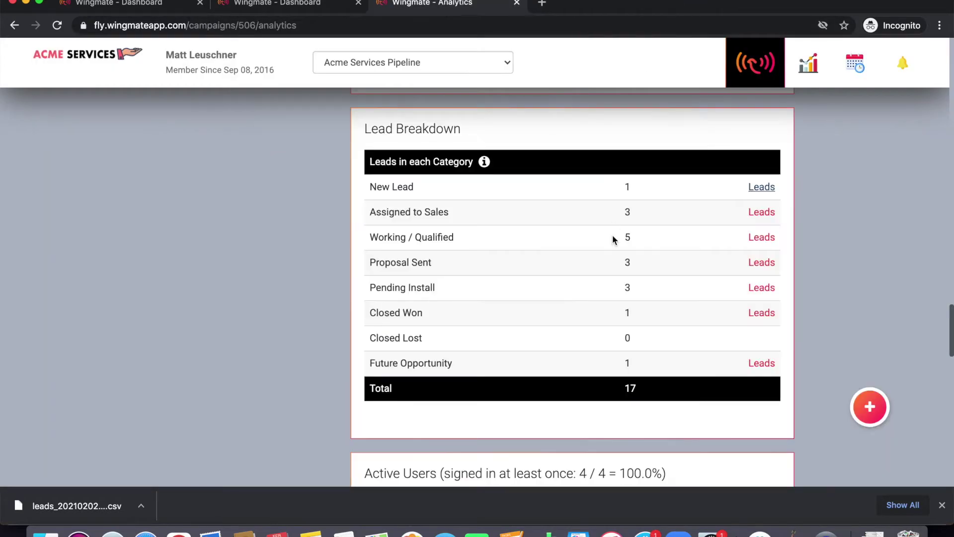
scroll(612, 234, down, 15)
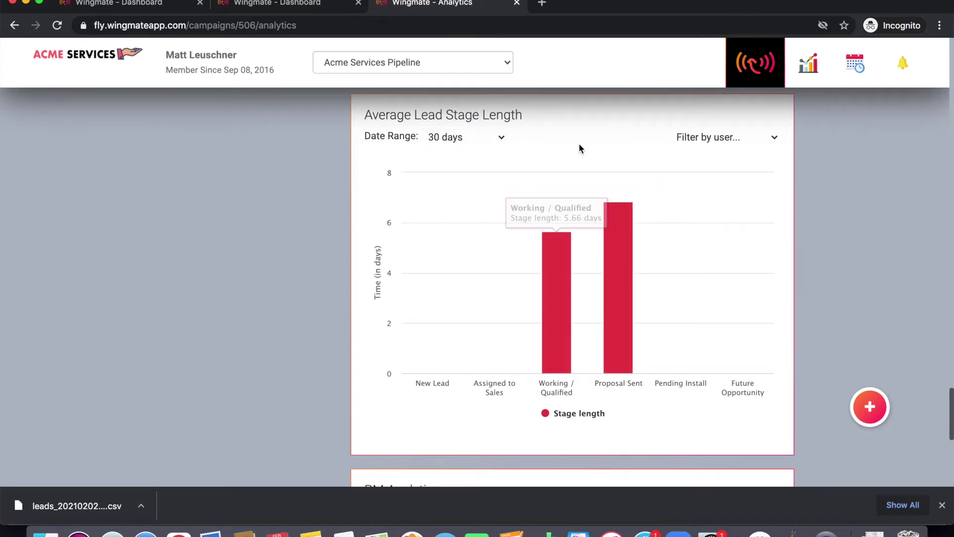
scroll(521, 279, down, 3)
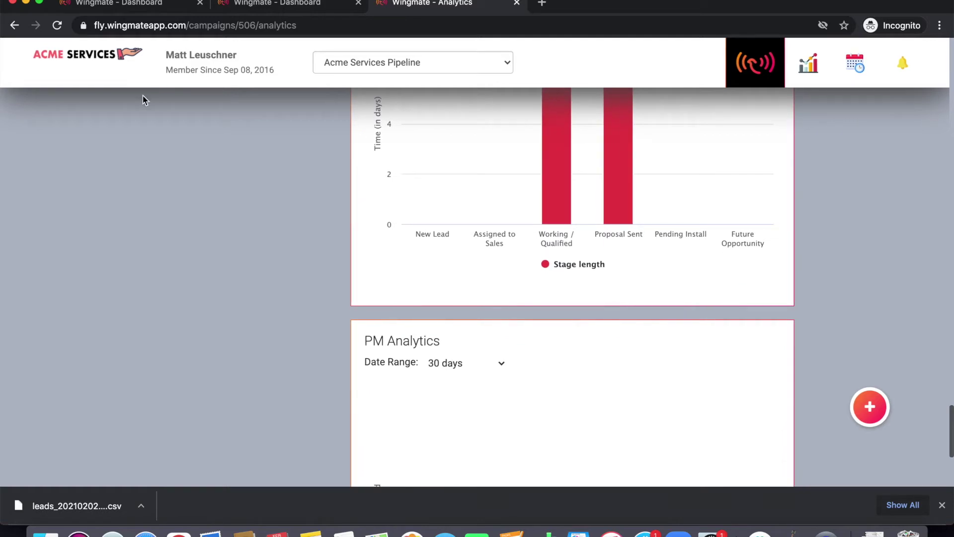
click(89, 54)
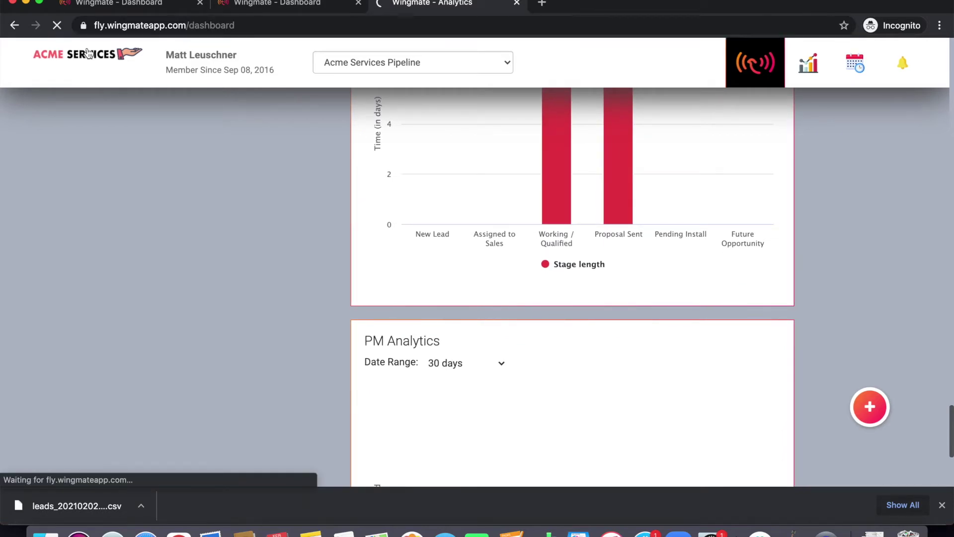